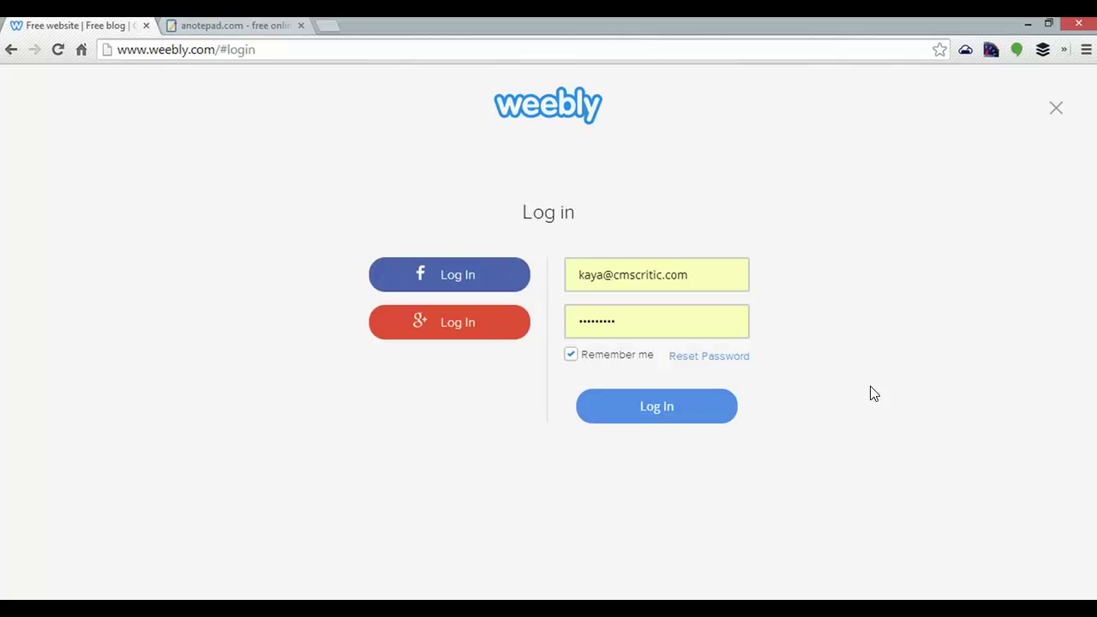
# Log in to the Weebly account with the account e-mail and password
pyautogui.click(730, 413)
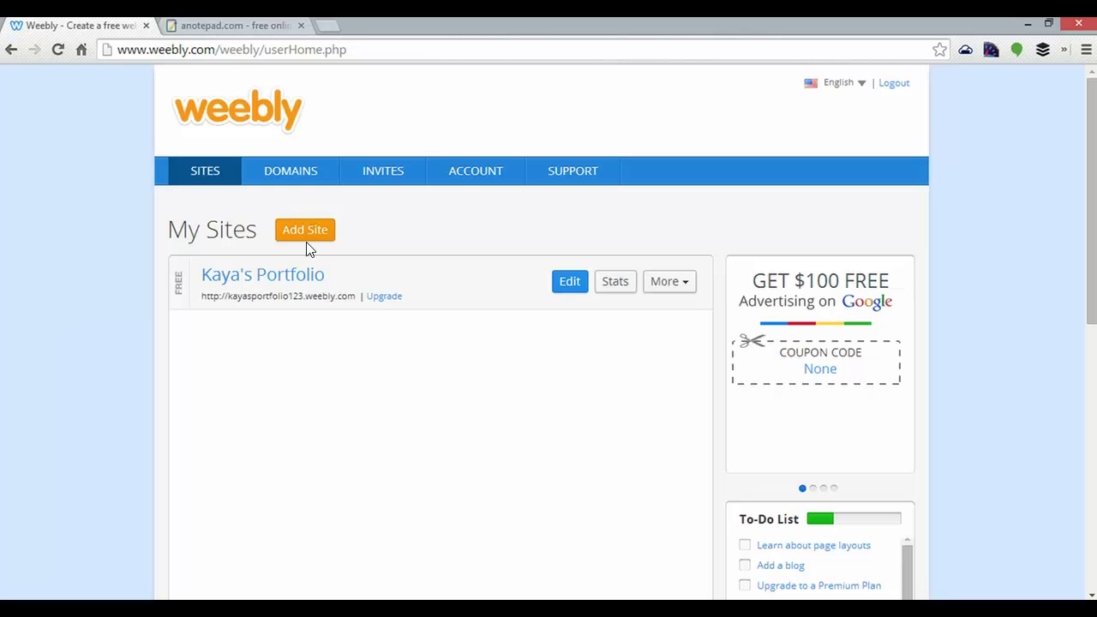
# Start a new general Site and choose the theme showing a photographer with a camera
pyautogui.click(328, 240)
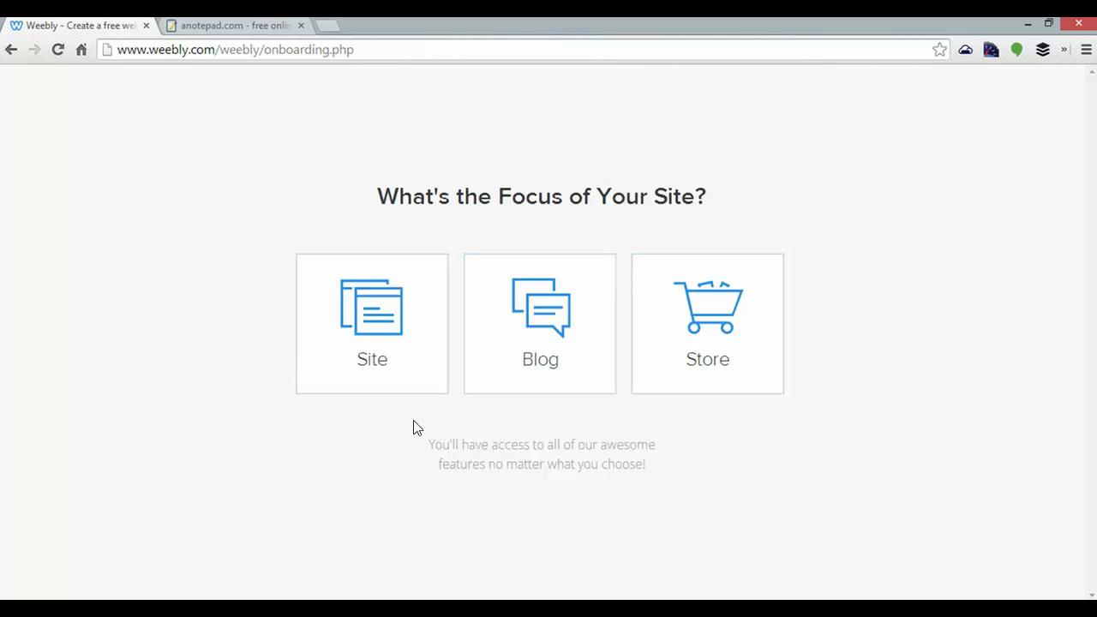
pyautogui.click(392, 356)
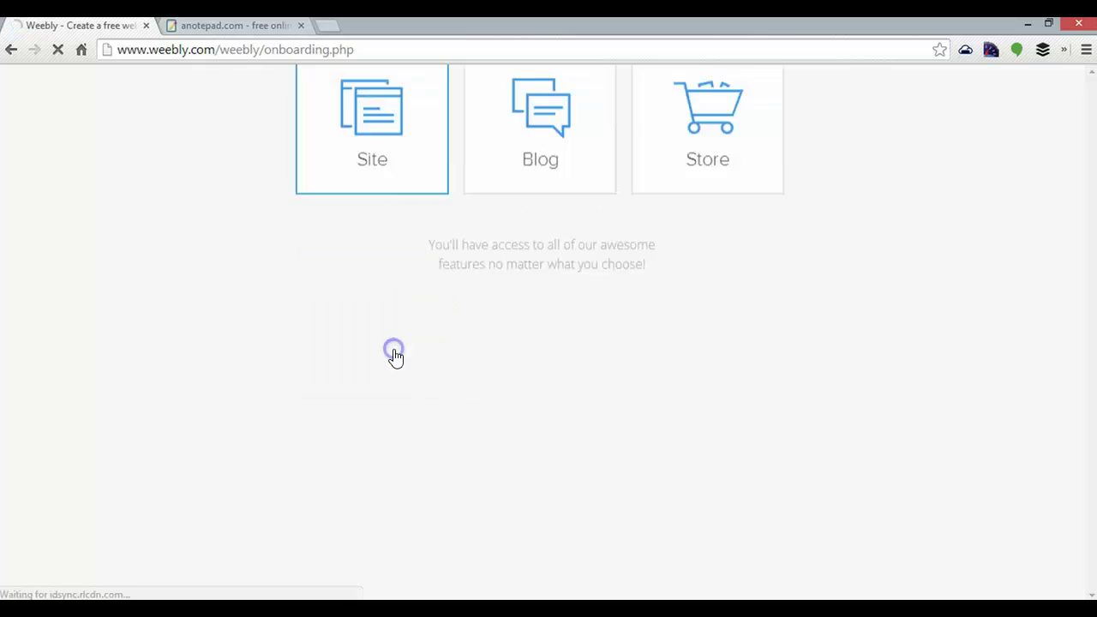
pyautogui.scroll(-5, 997, 322)
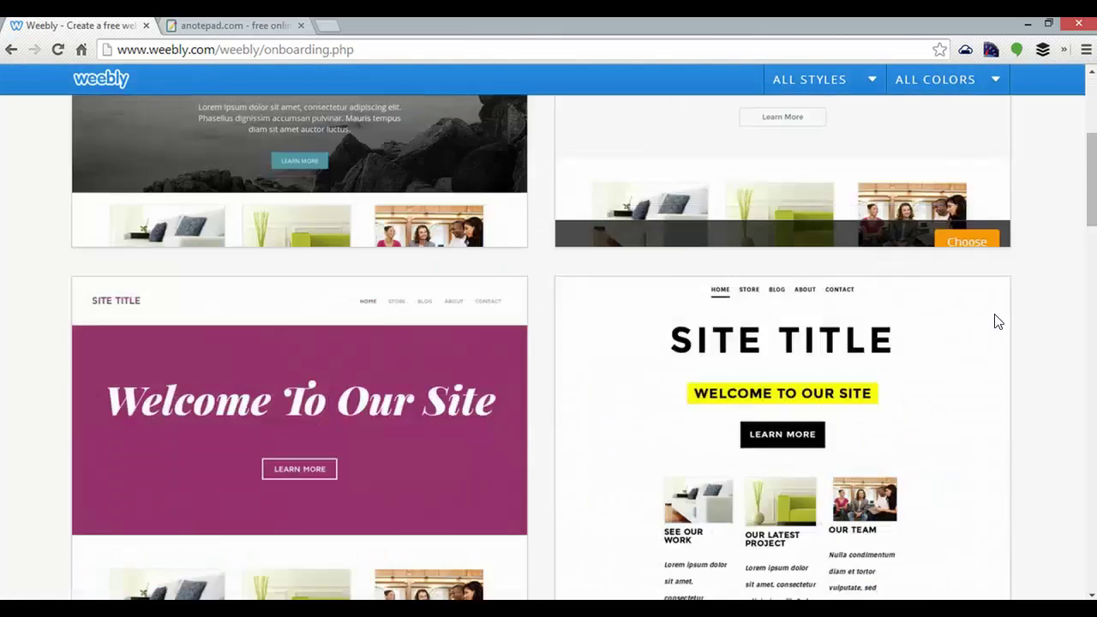
pyautogui.scroll(-18, 1001, 328)
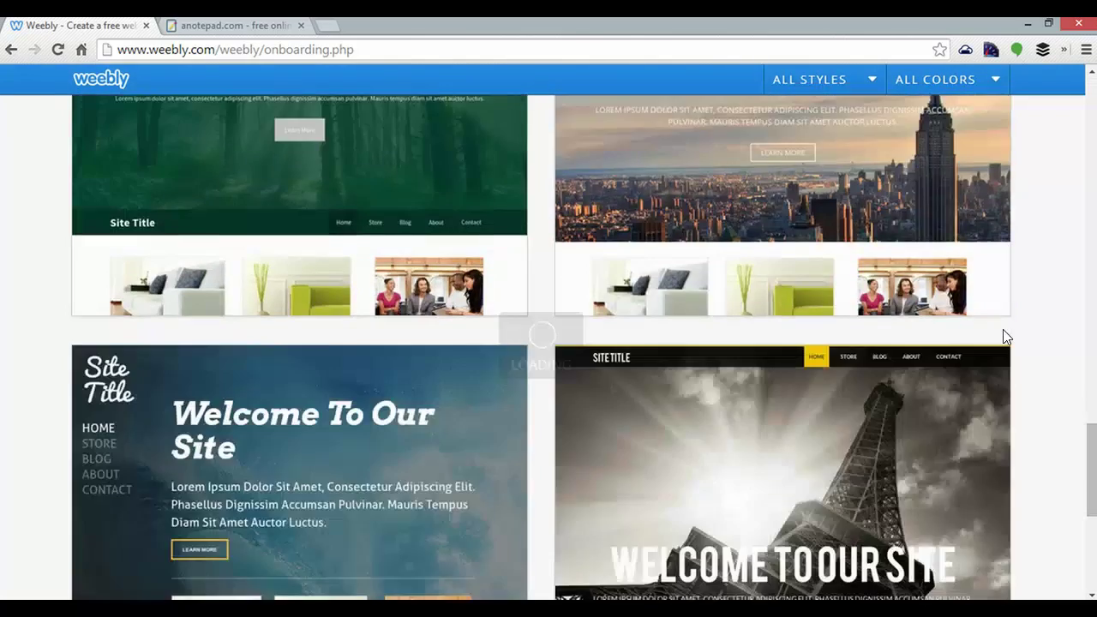
pyautogui.scroll(-20, 1024, 353)
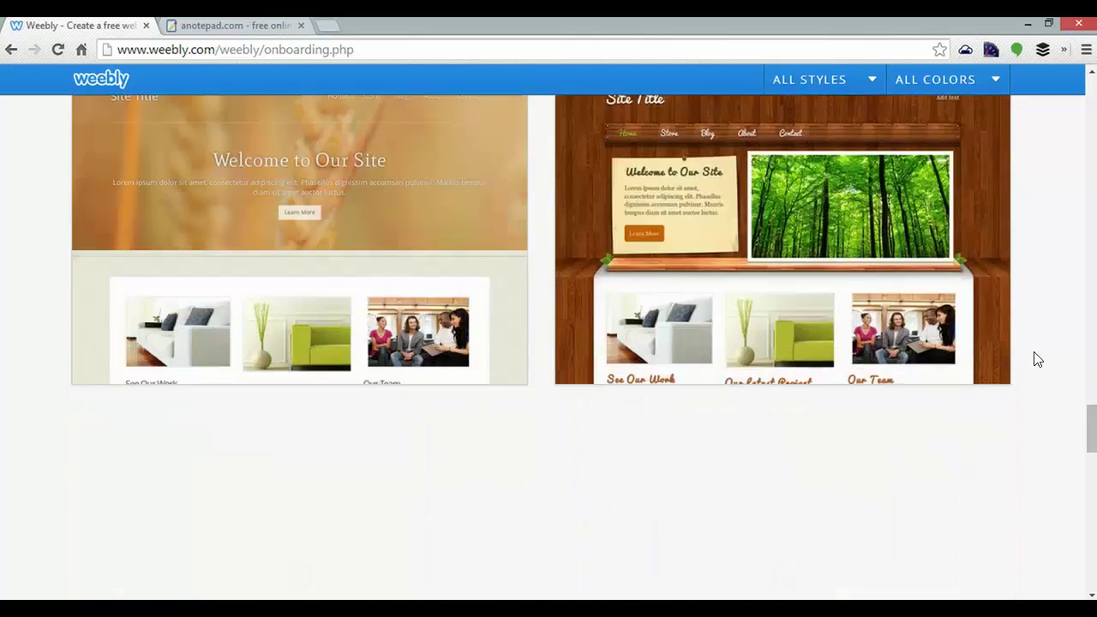
pyautogui.scroll(-3, 1035, 358)
pyautogui.moveTo(850, 340)
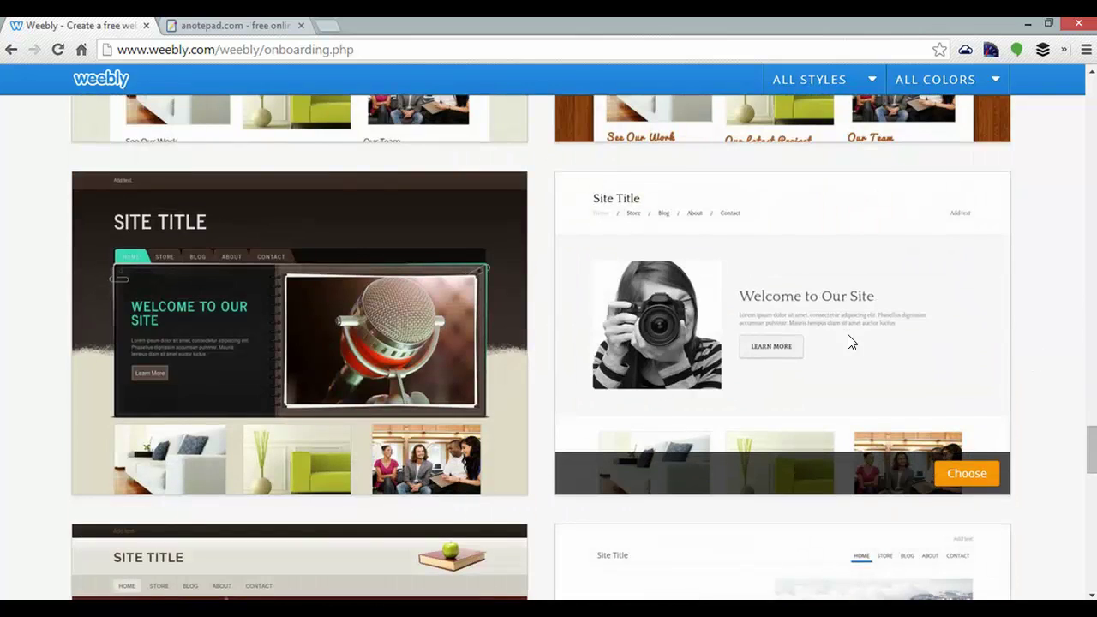
pyautogui.click(979, 476)
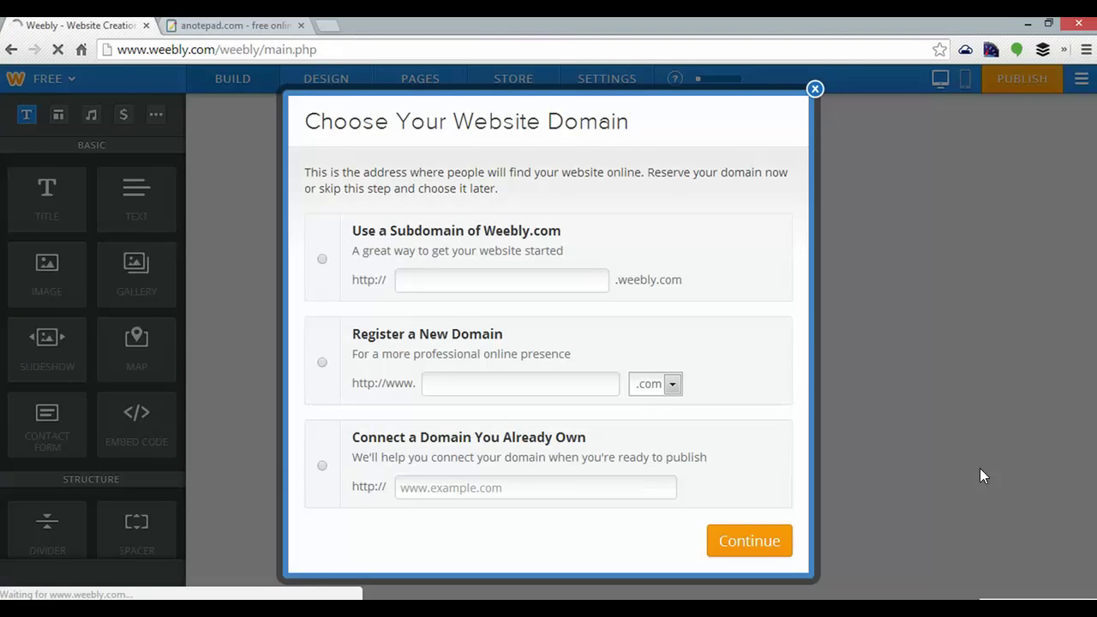
# Reserve the free subdomain portfolio12345.weebly.com and continue into the editor
pyautogui.click(322, 262)
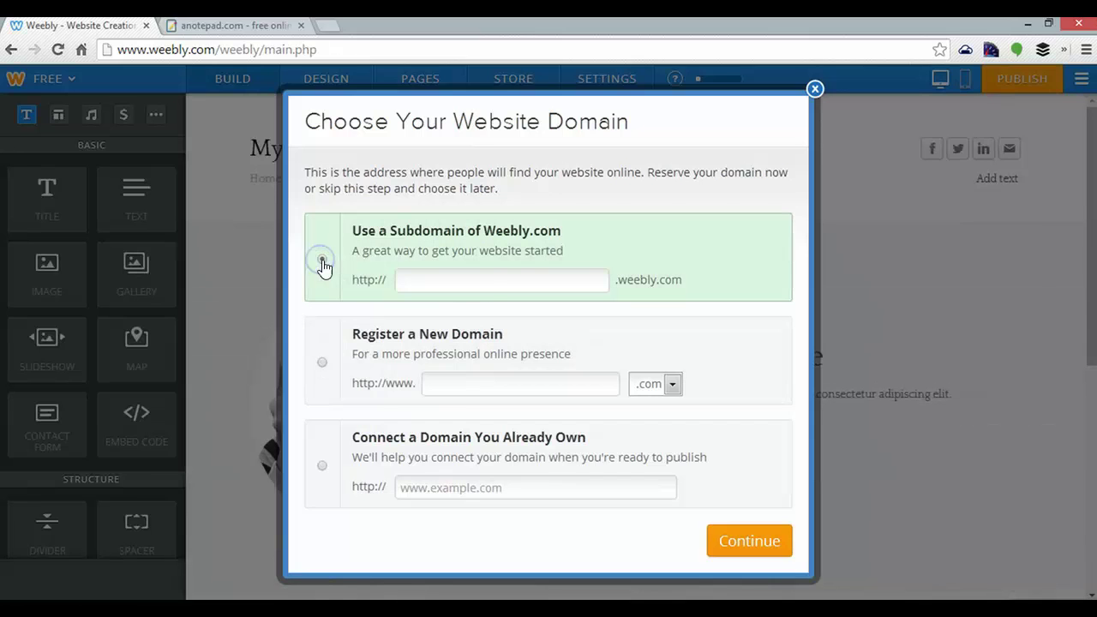
pyautogui.click(493, 283)
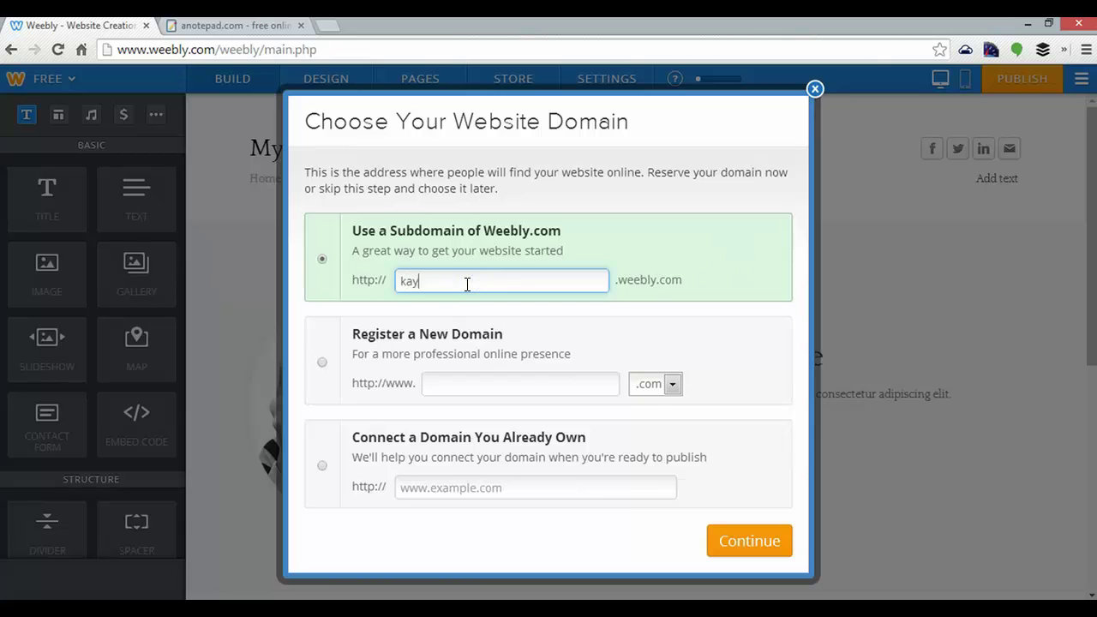
pyautogui.write('portfolio12345')
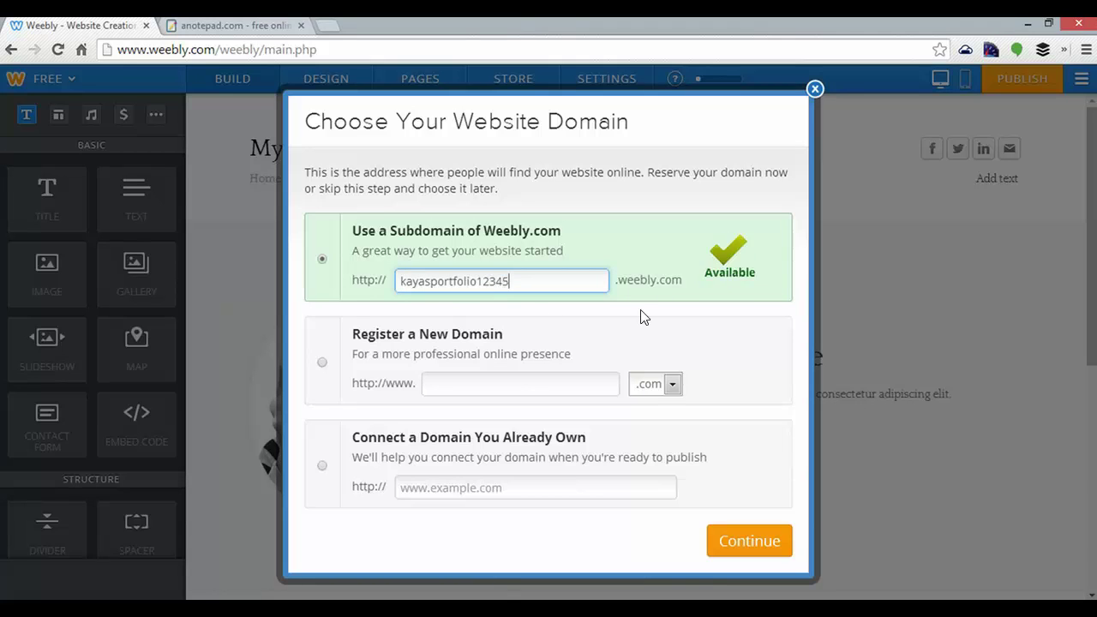
pyautogui.click(749, 542)
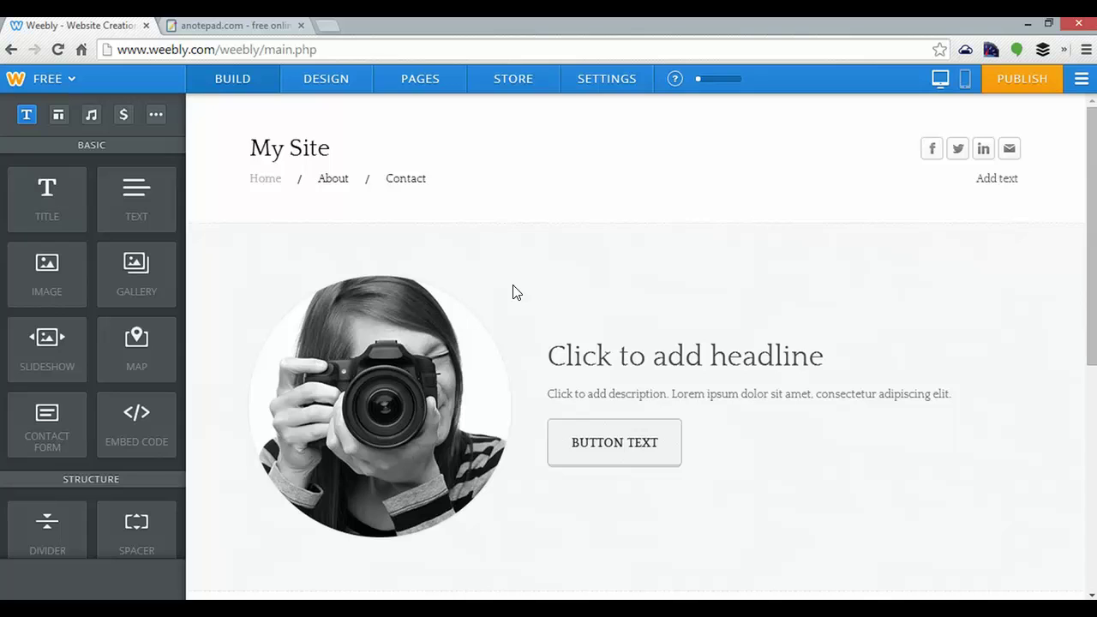
# Change the 'My Site' header title to the owner's name followed by 'Portfolio'
pyautogui.click(332, 150)
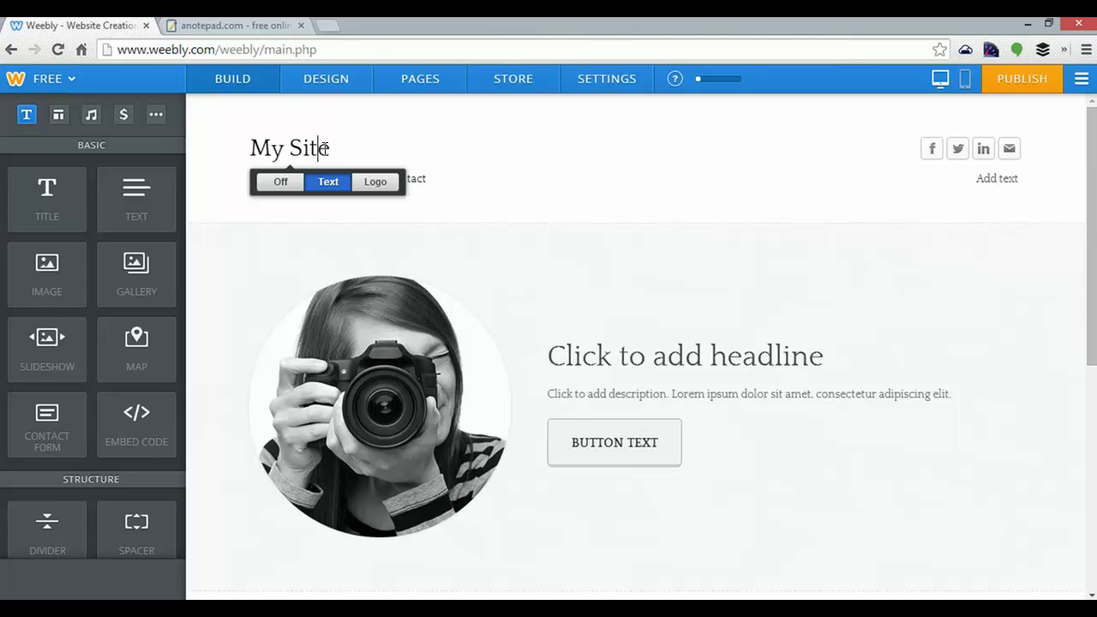
pyautogui.press('BackSpace')
pyautogui.press('BackSpace')
pyautogui.press('BackSpace')
pyautogui.press('BackSpace')
pyautogui.press('BackSpace')
pyautogui.press('BackSpace')
pyautogui.write('Kaya')
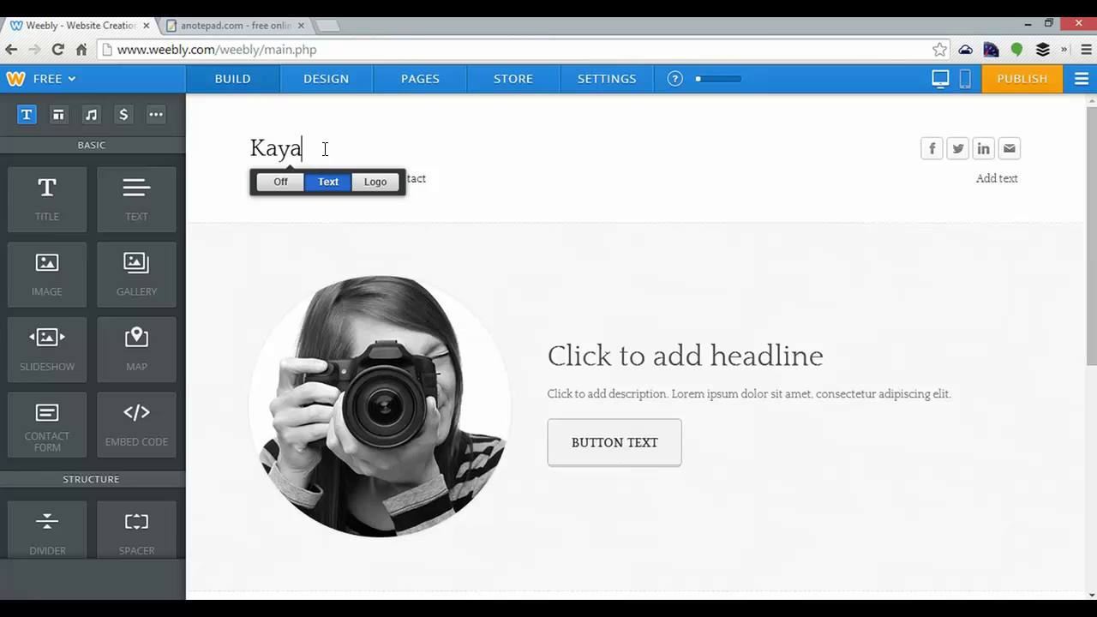
pyautogui.write("'s Portfolio")
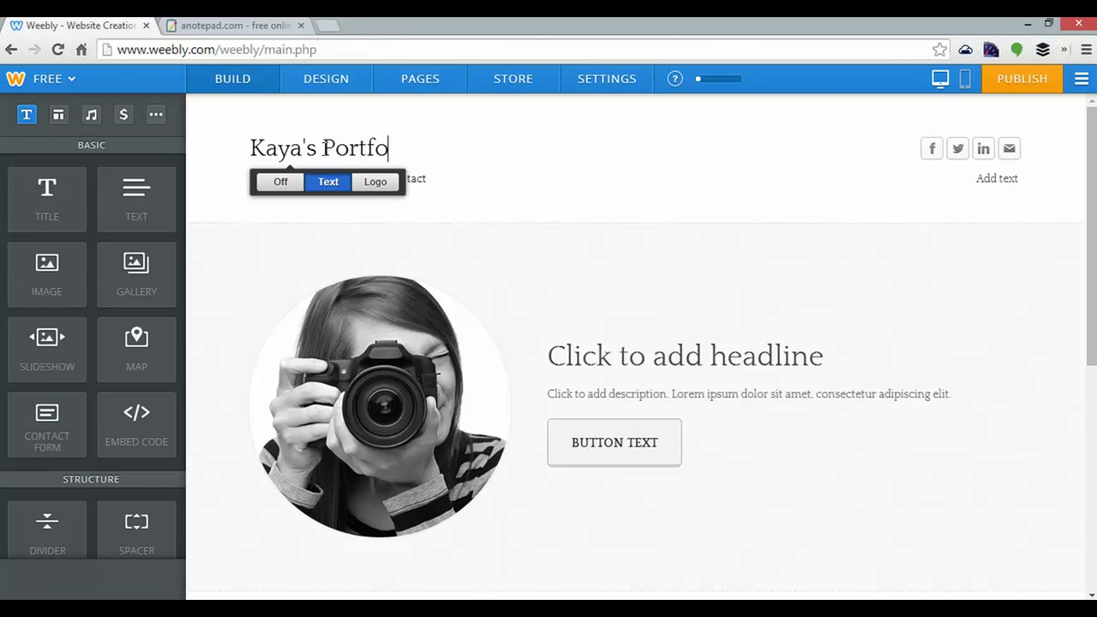
pyautogui.click(549, 235)
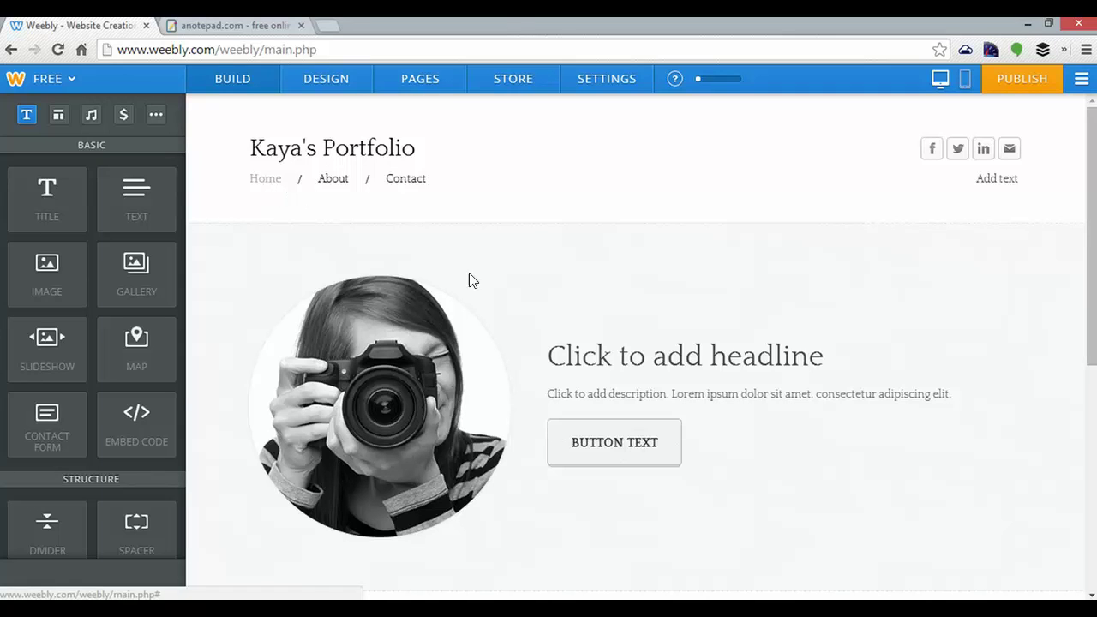
# Set the headline to the photographer's name plus 'Photography' and add the Wildlife, Nature and Still Life tagline
pyautogui.click(652, 358)
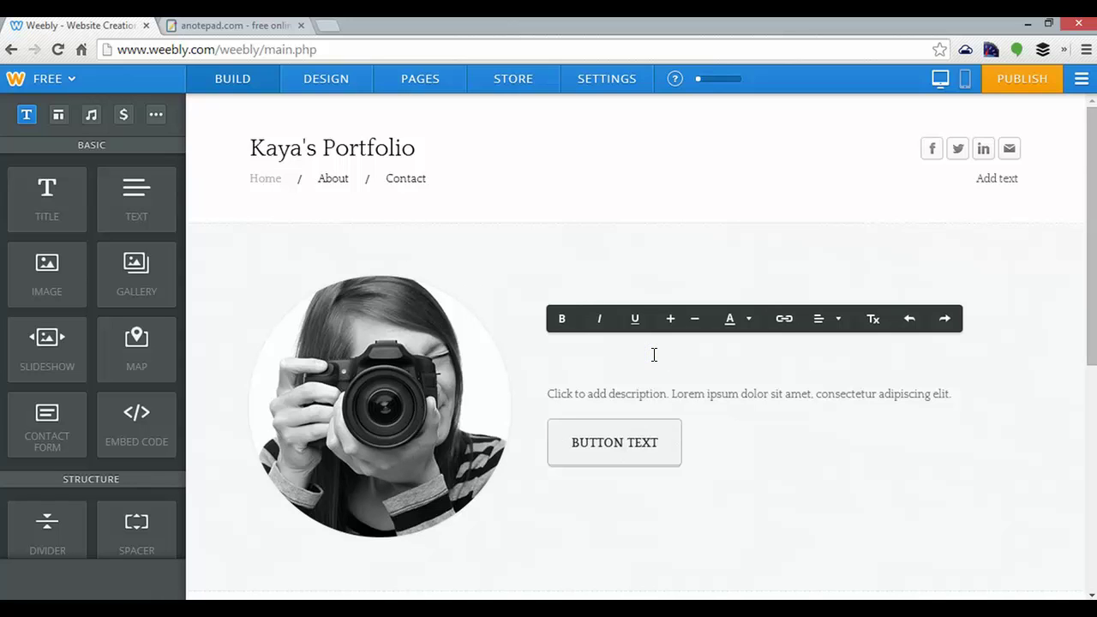
pyautogui.write('Kaya ')
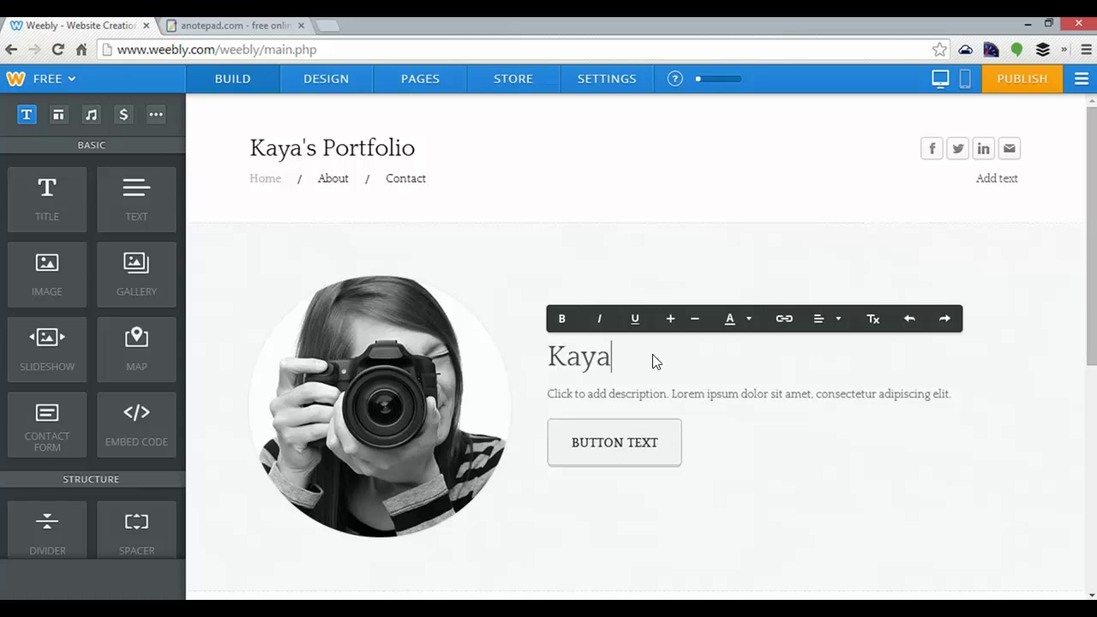
pyautogui.write('Ismail ')
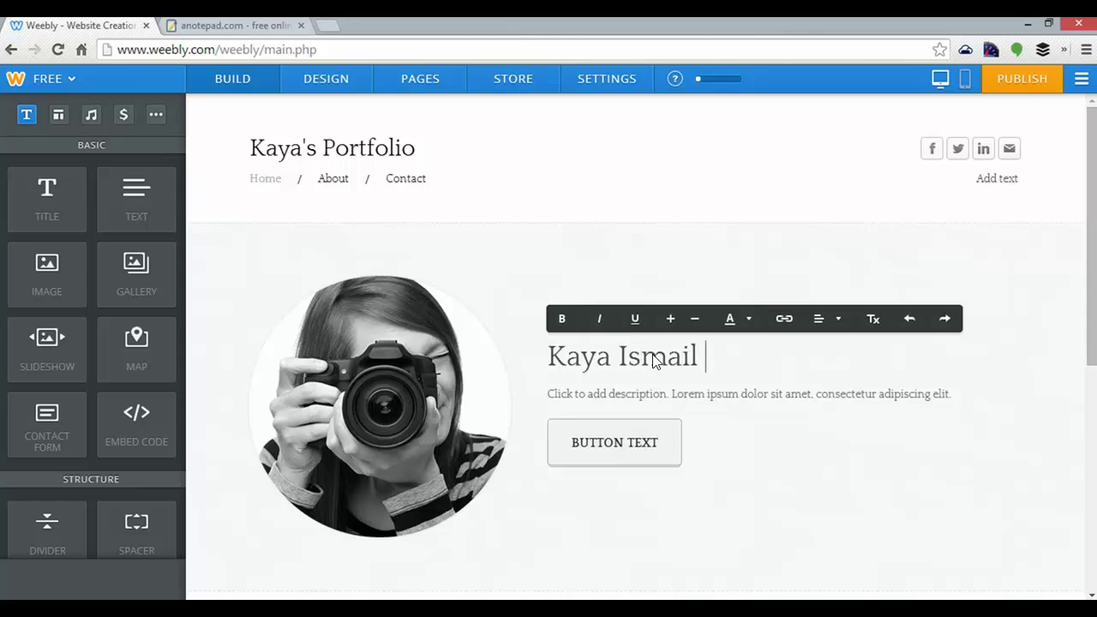
pyautogui.write('Pho')
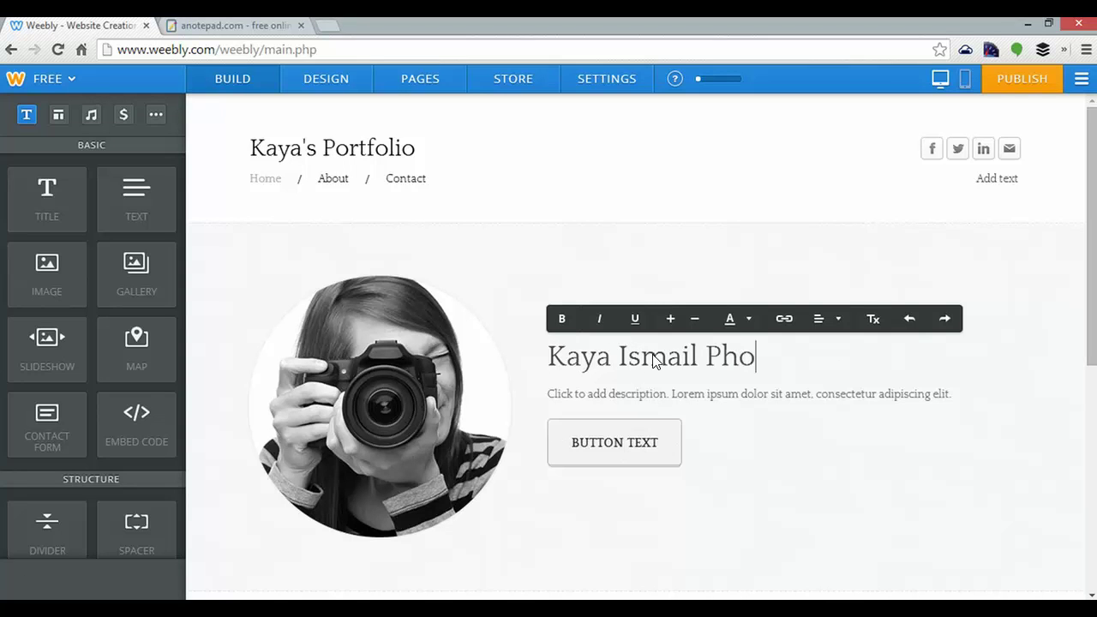
pyautogui.write('tography')
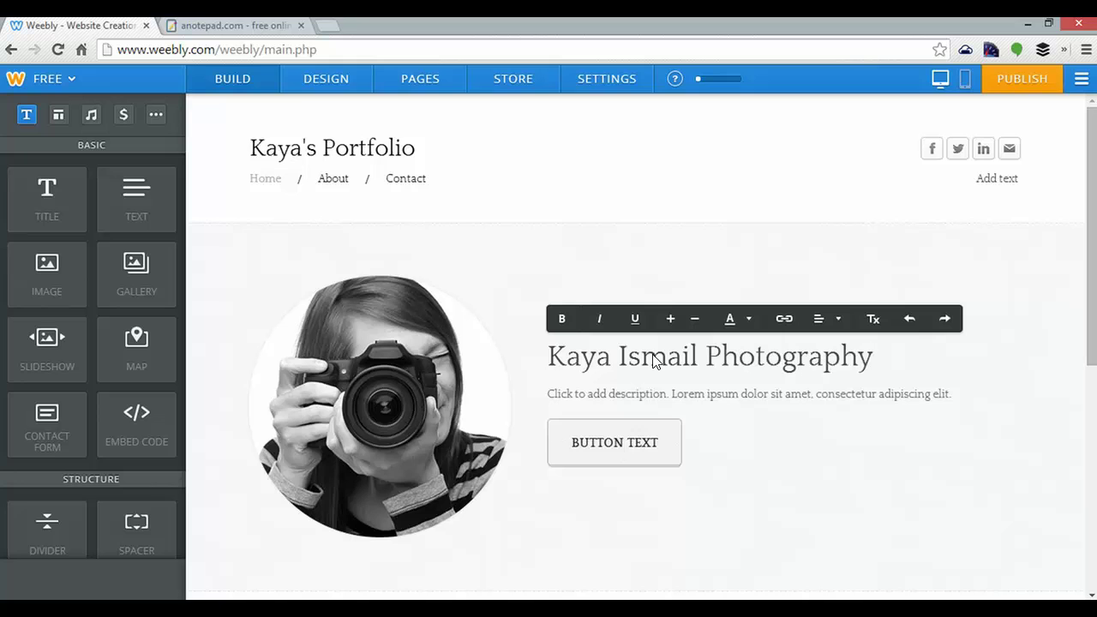
pyautogui.click(664, 395)
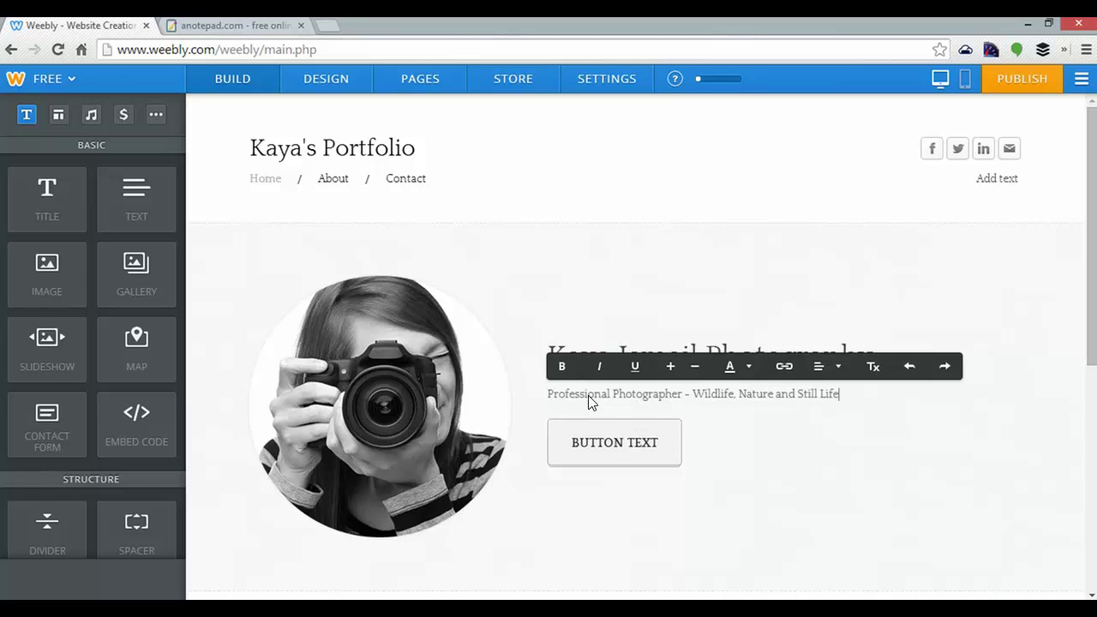
# Relabel the hero button 'GET IN TOUCH' and keep it left-aligned
pyautogui.click(641, 440)
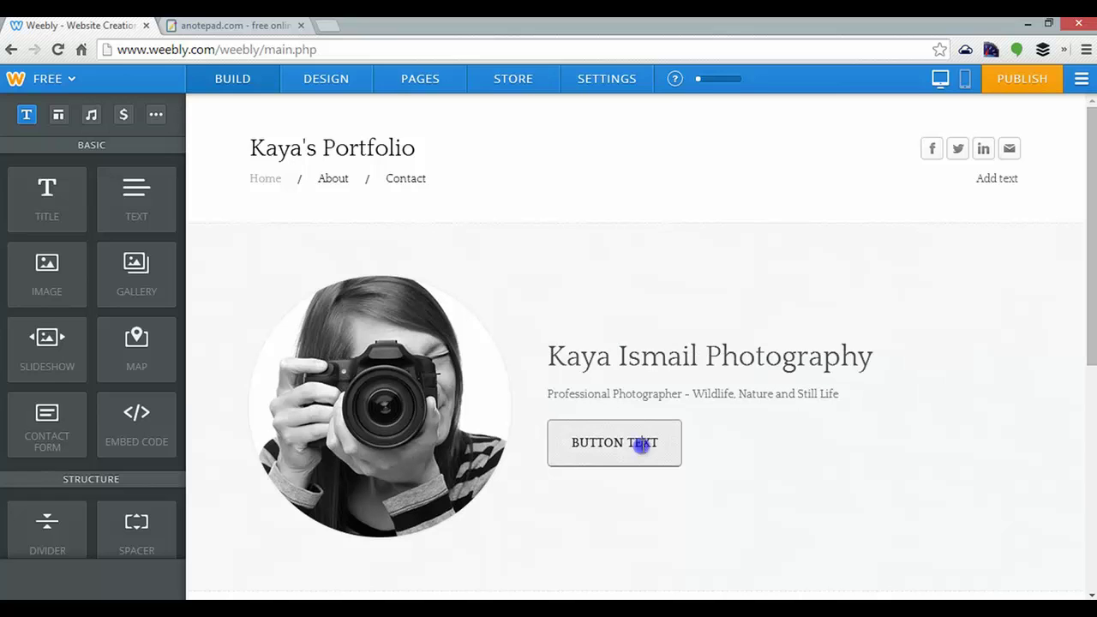
pyautogui.moveTo(653, 442); pyautogui.dragTo(571, 442)
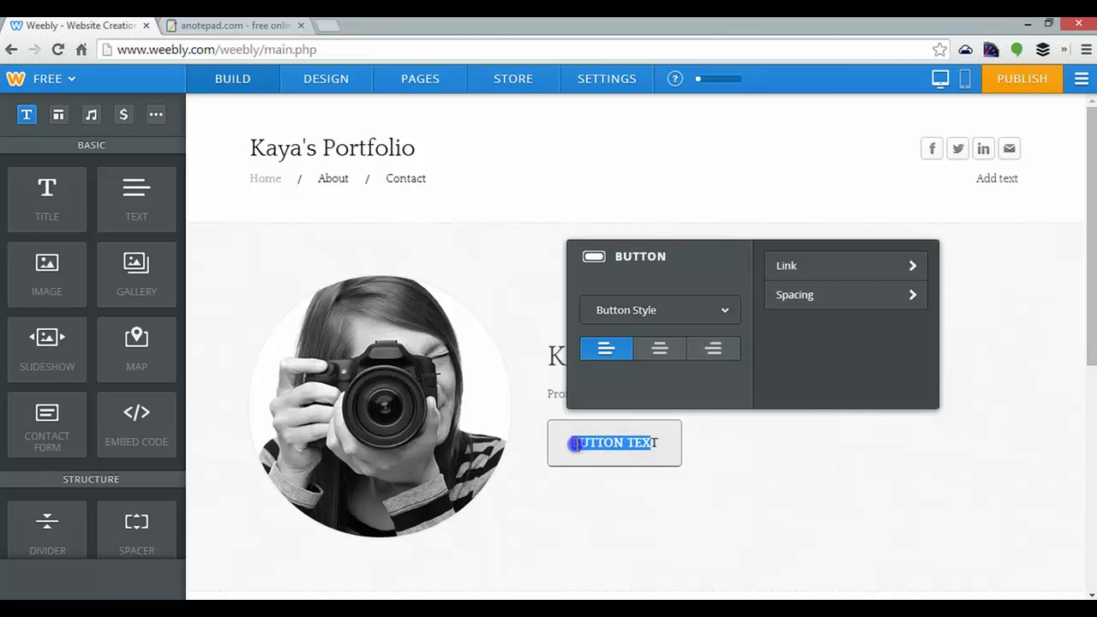
pyautogui.press('BackSpace')
pyautogui.write('GET IN TOUCH')
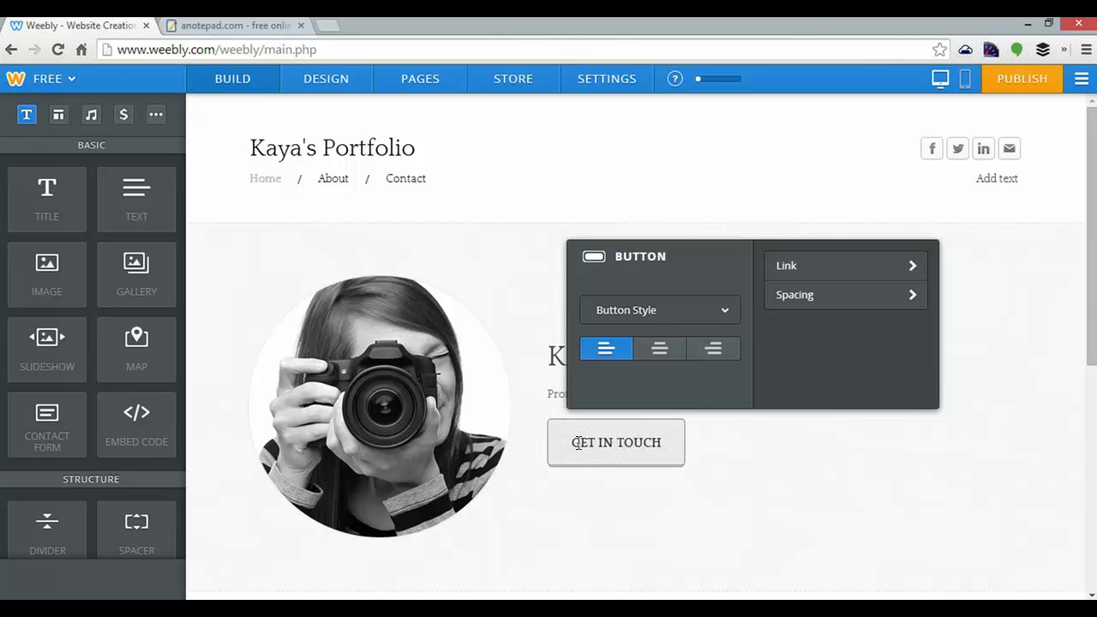
pyautogui.click(674, 358)
pyautogui.click(697, 360)
pyautogui.click(629, 351)
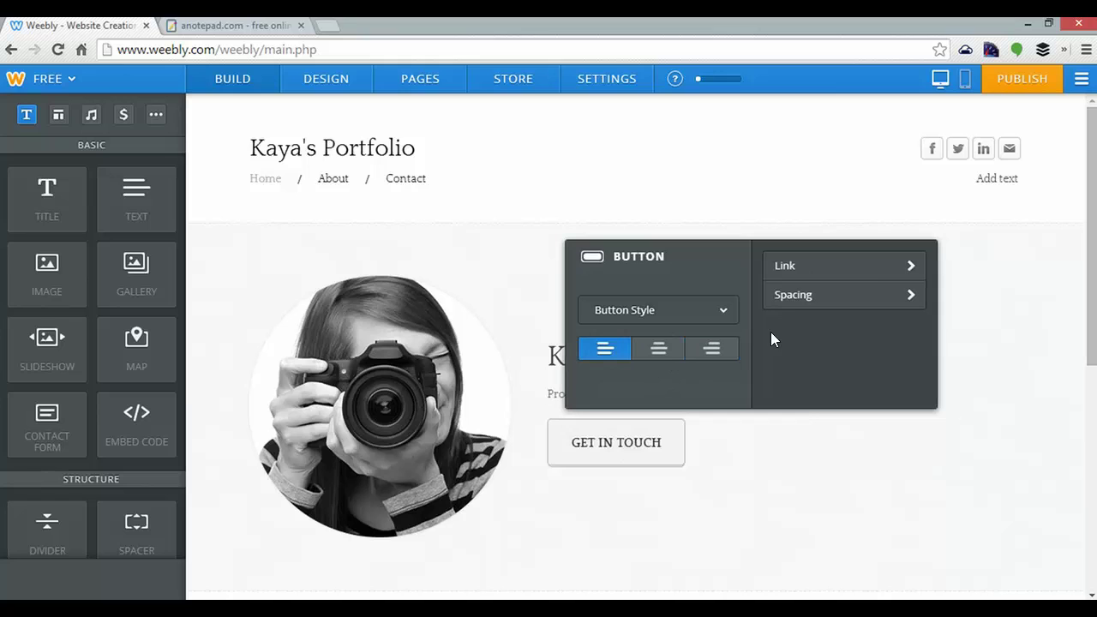
# Link the button to the site's Contact page
pyautogui.click(882, 268)
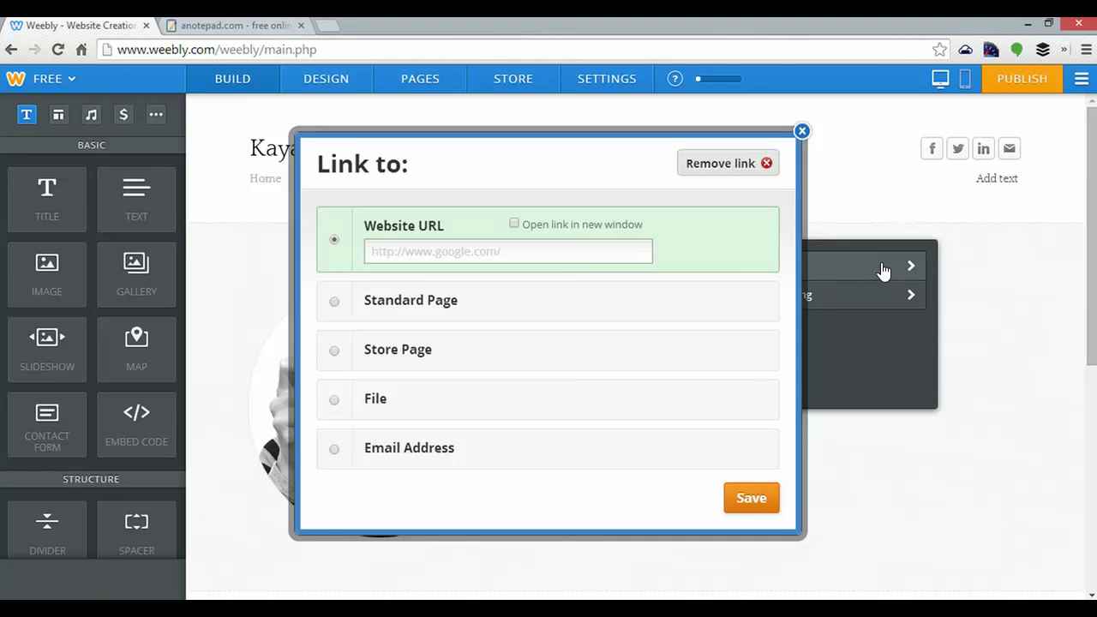
pyautogui.click(335, 303)
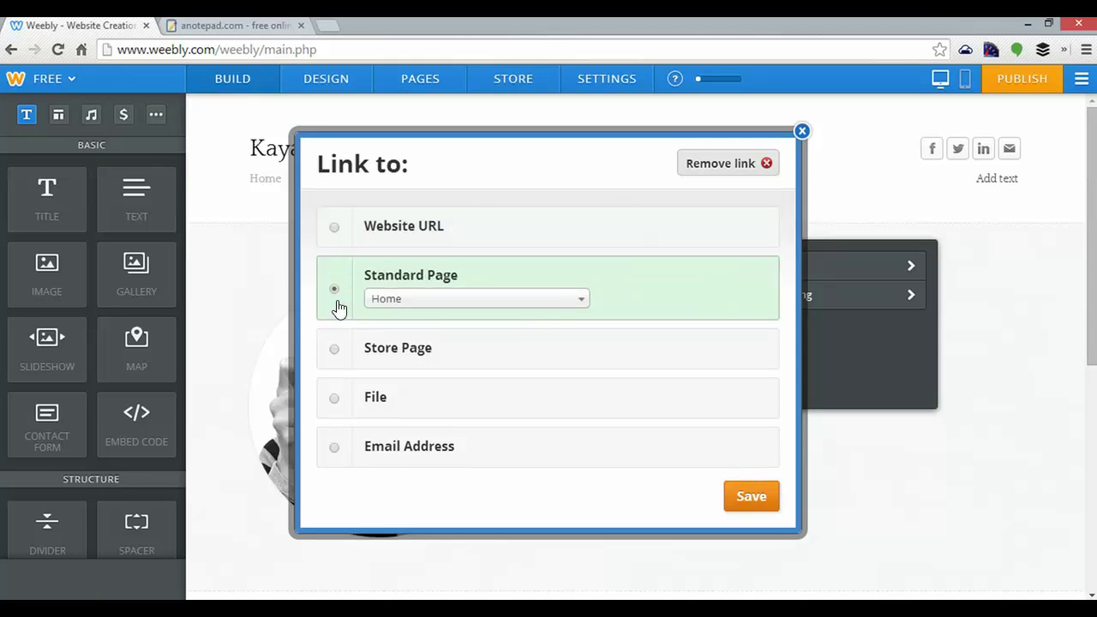
pyautogui.click(428, 299)
pyautogui.click(400, 386)
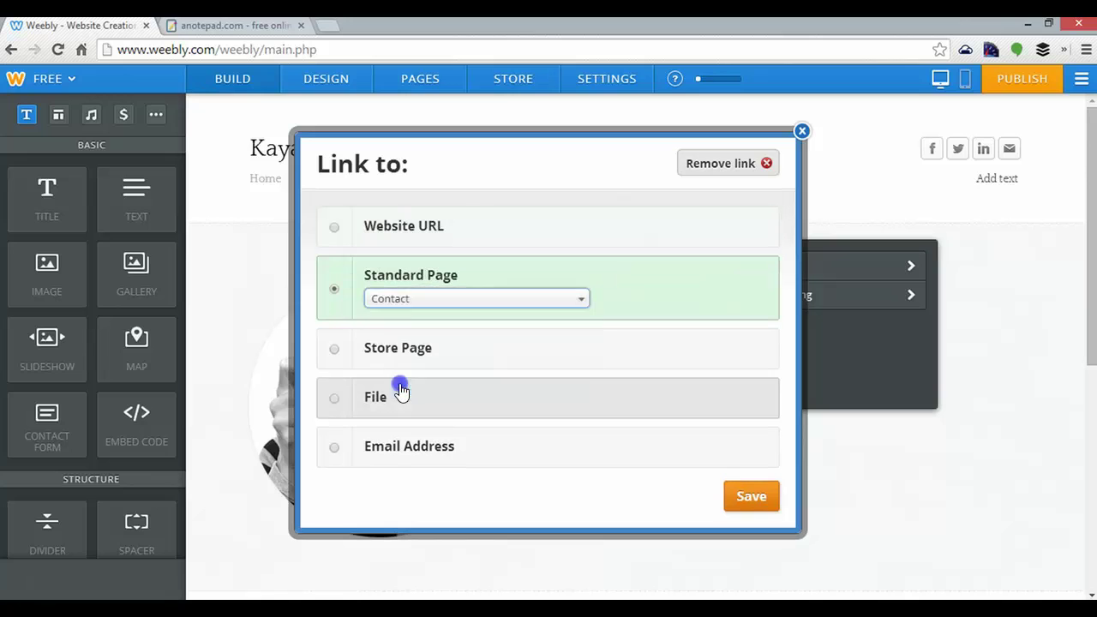
pyautogui.click(750, 507)
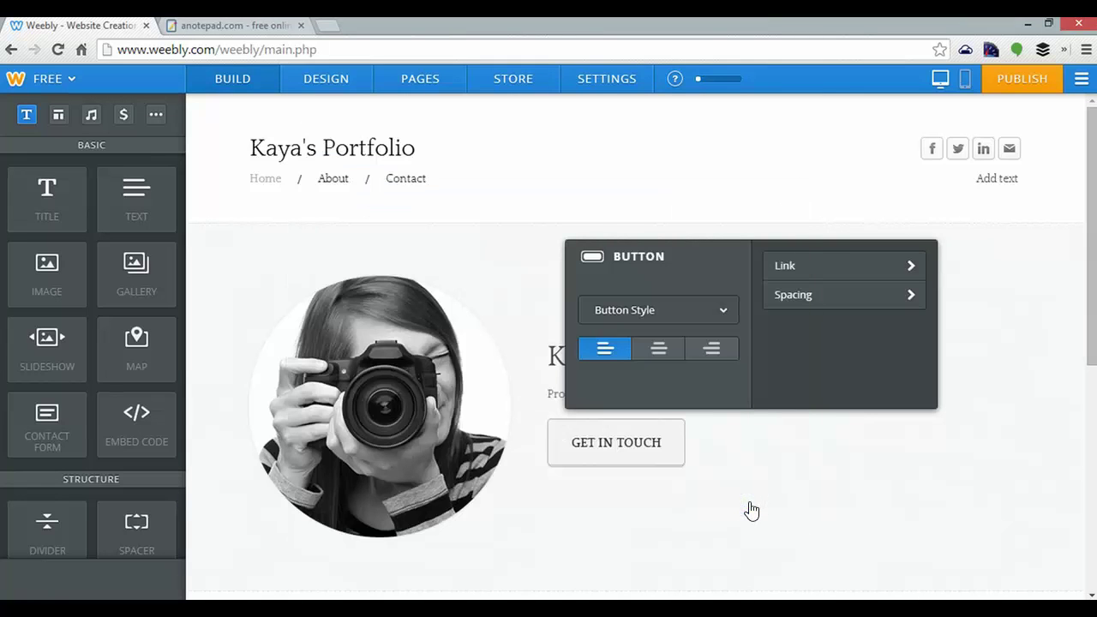
# Place a Gallery element below the hero section of the Home page
pyautogui.click(751, 509)
pyautogui.scroll(-5, 760, 438)
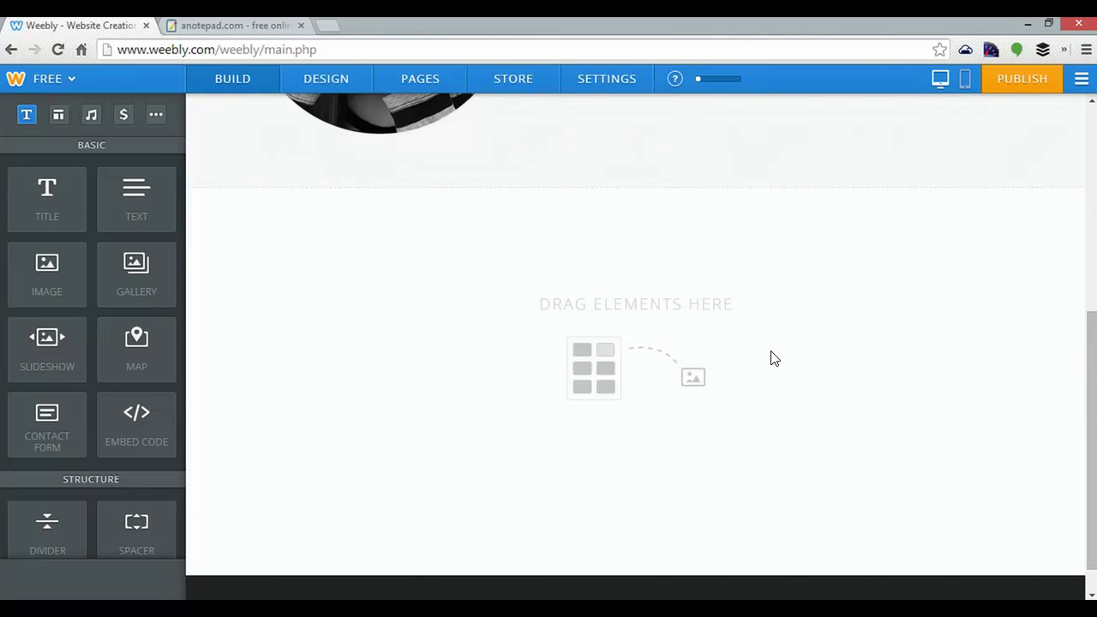
pyautogui.scroll(1, 771, 360)
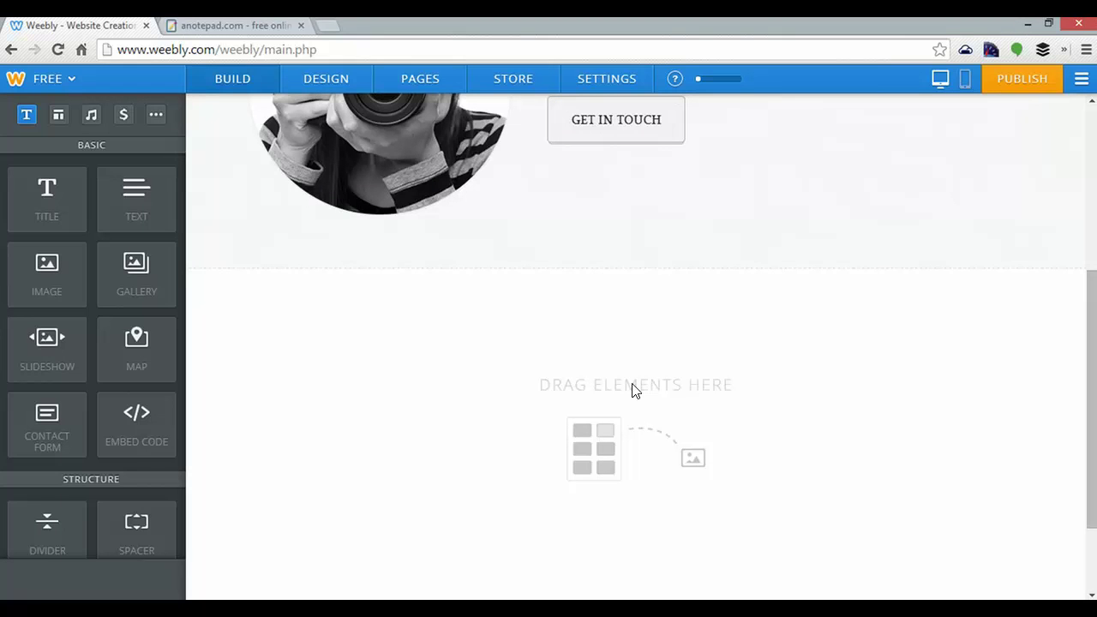
pyautogui.moveTo(137, 267); pyautogui.dragTo(575, 414)
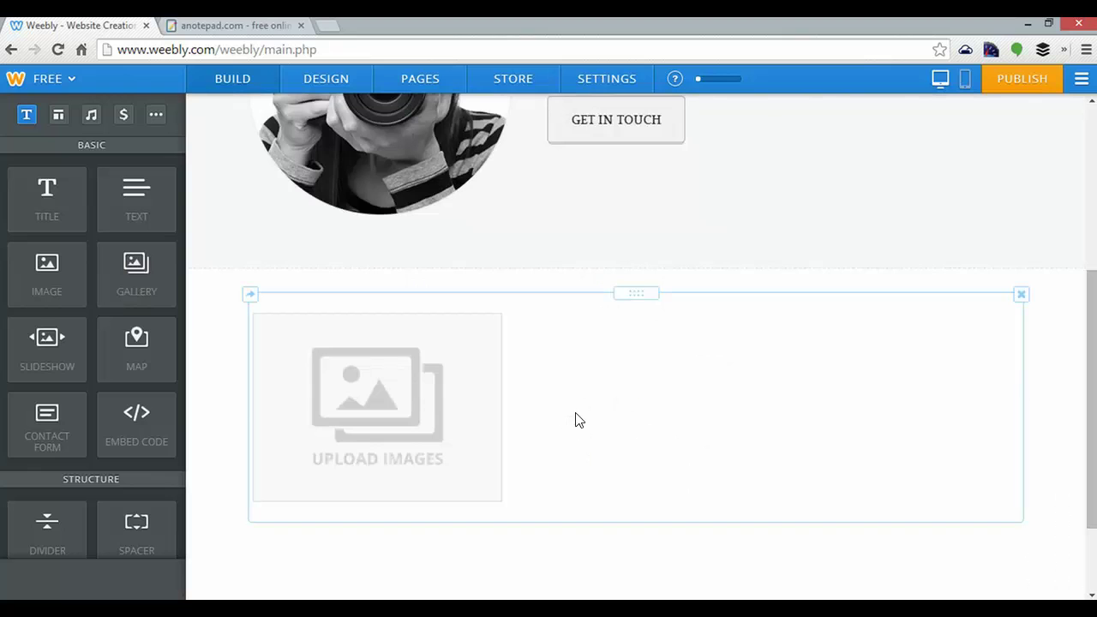
# Upload six city and river photos from the photo folder into the gallery
pyautogui.click(389, 415)
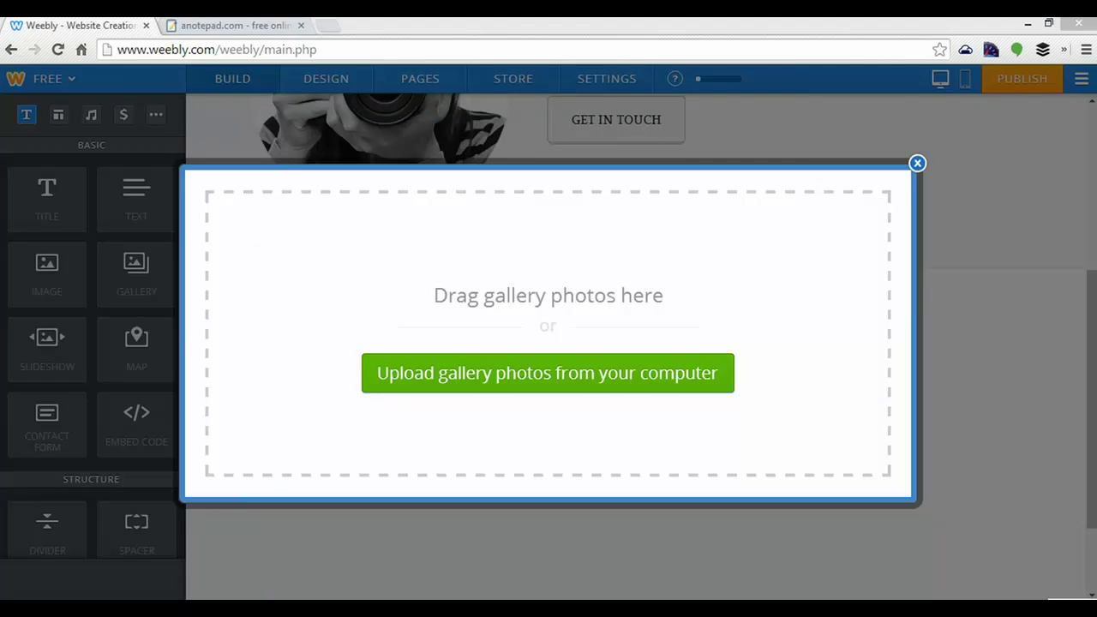
pyautogui.click(120, 591)
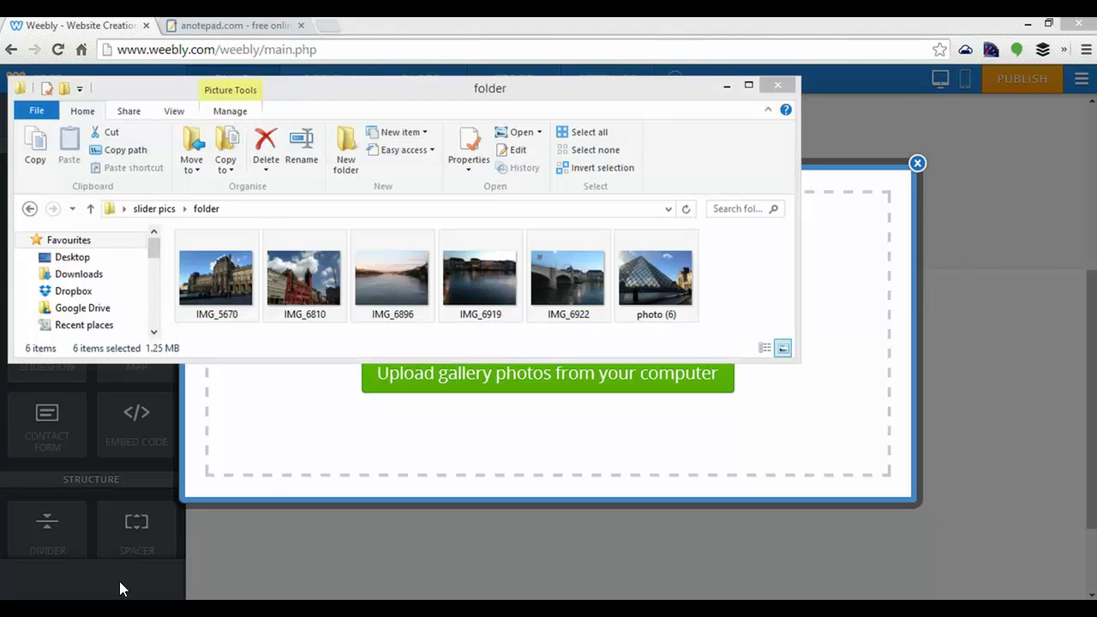
pyautogui.keyDown('ctrl'); pyautogui.click(212, 275); pyautogui.keyUp('ctrl')
pyautogui.keyDown('ctrl'); pyautogui.click(217, 284); pyautogui.keyUp('ctrl')
pyautogui.moveTo(251, 317); pyautogui.dragTo(322, 417)
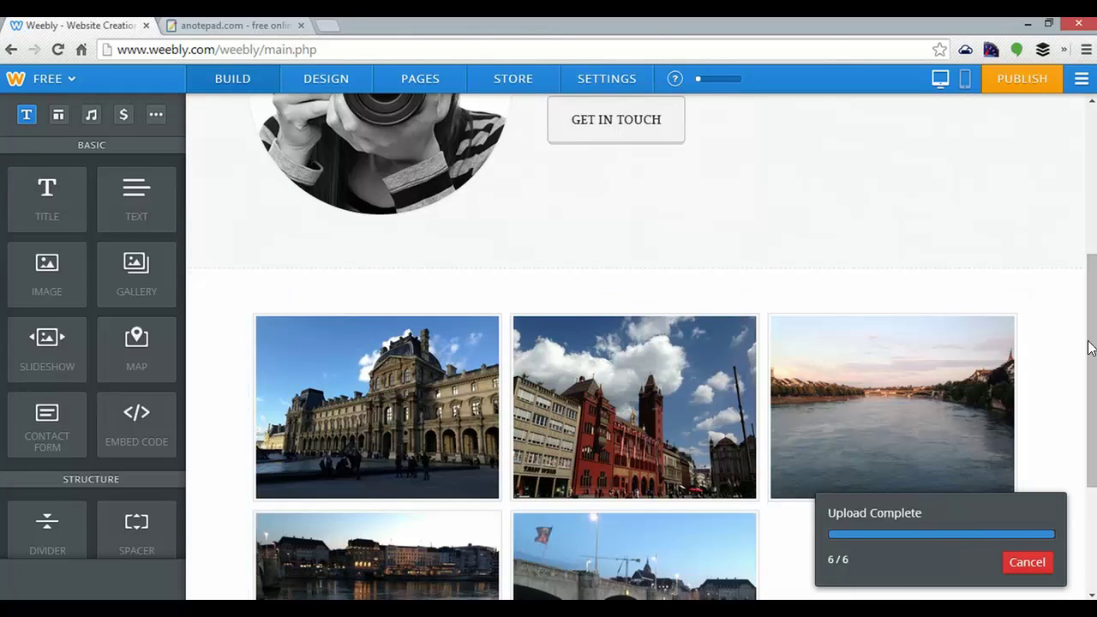
pyautogui.moveTo(1087, 345); pyautogui.dragTo(1087, 206)
pyautogui.scroll(1, 1028, 215)
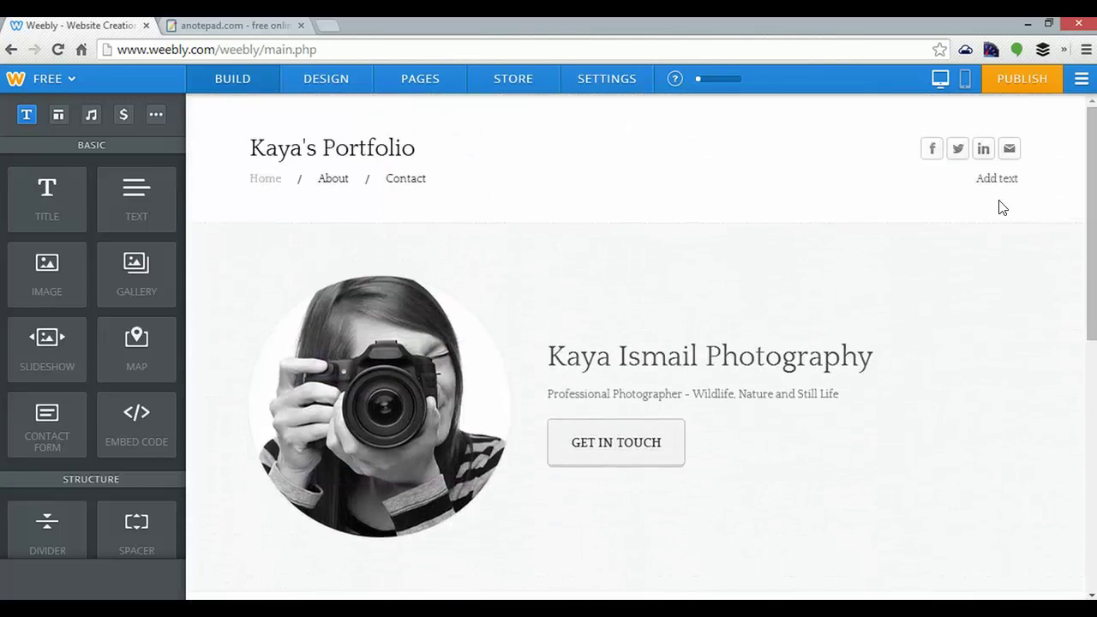
# On the About page, add a Text block below the camera banner
pyautogui.click(341, 184)
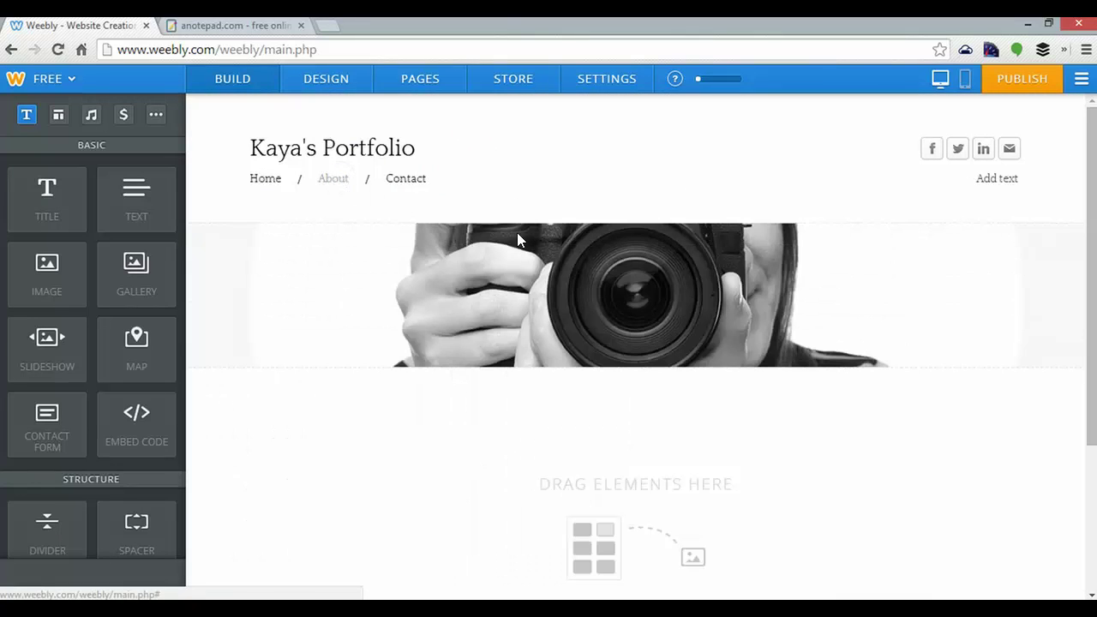
pyautogui.moveTo(730, 317)
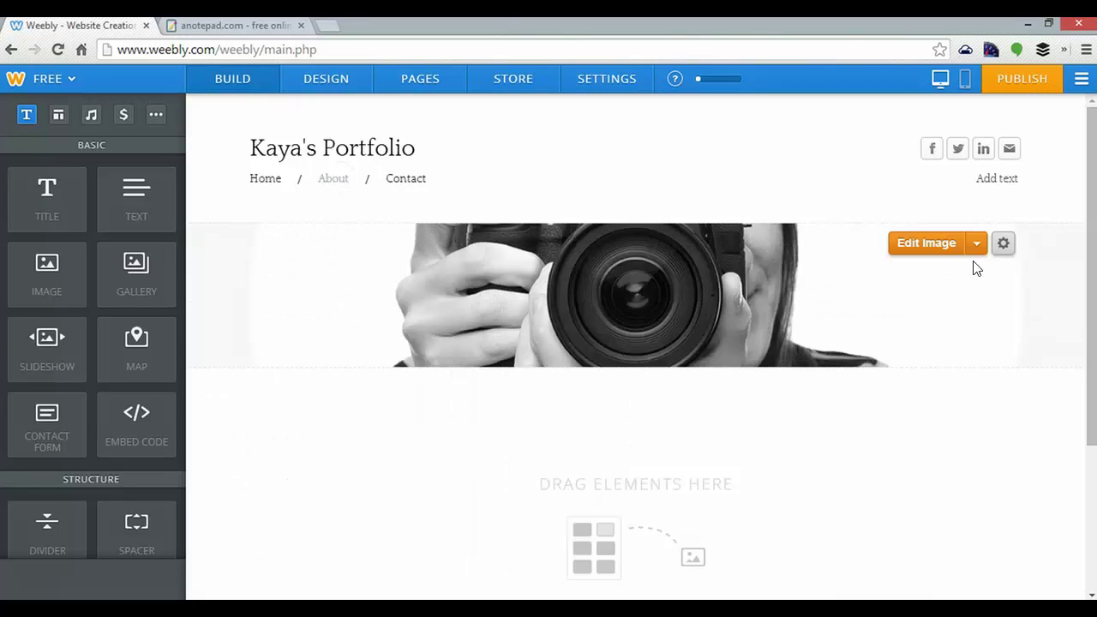
pyautogui.scroll(-3, 941, 328)
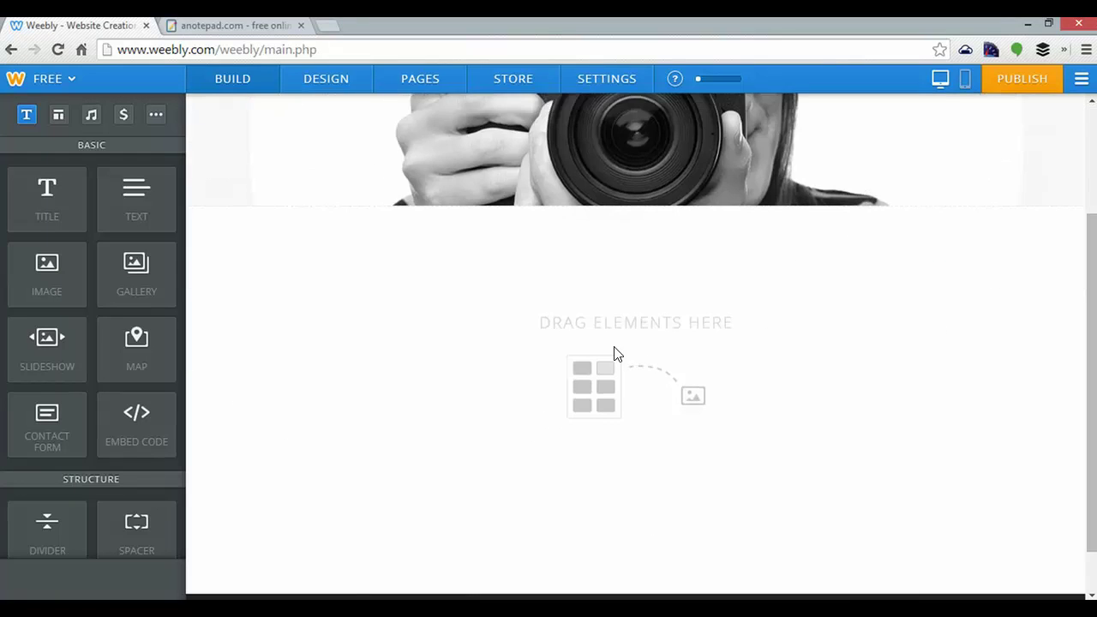
pyautogui.moveTo(133, 203); pyautogui.dragTo(526, 391)
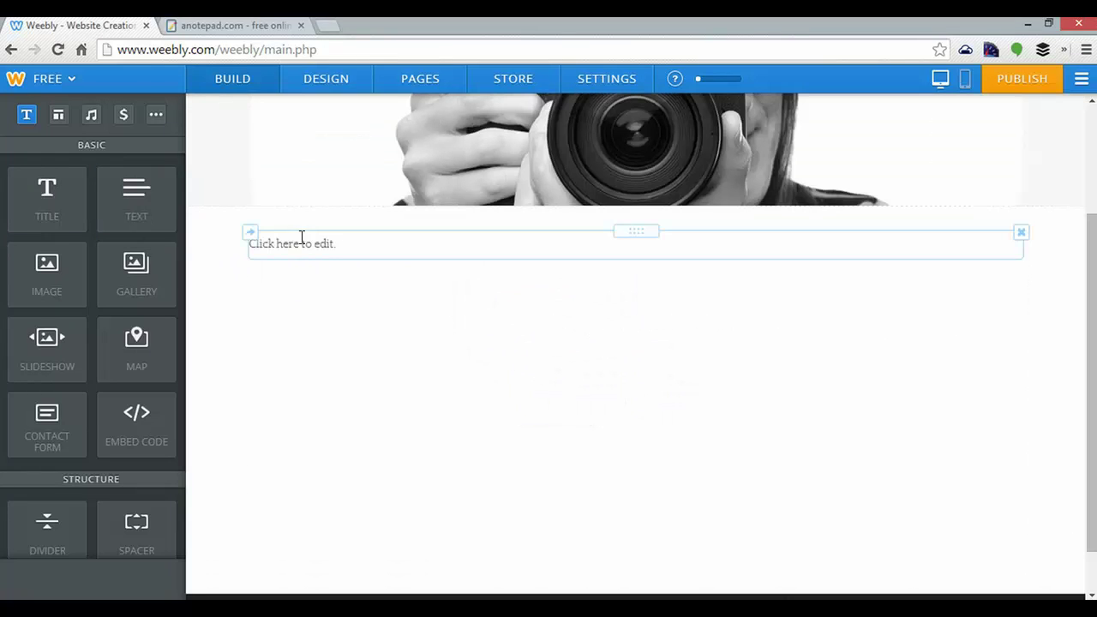
pyautogui.click(298, 244)
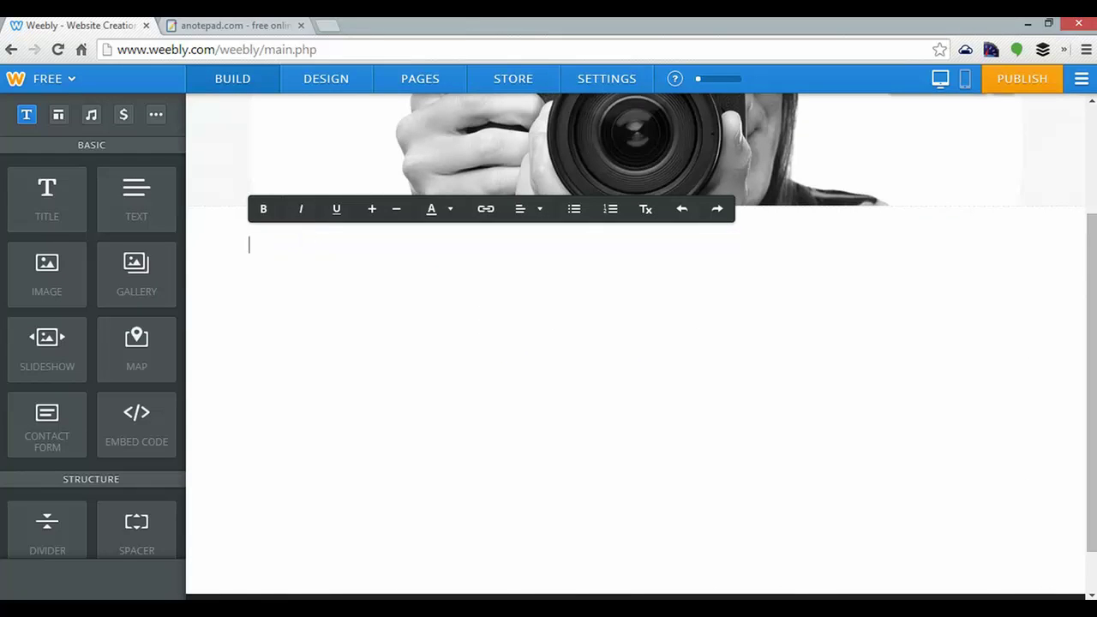
# Copy the welcome blog text from the notes tab and paste it into the text block
pyautogui.click(241, 26)
pyautogui.moveTo(687, 316); pyautogui.dragTo(82, 206)
pyautogui.hotkey('ctrl', 'c')
pyautogui.click(90, 28)
pyautogui.click(286, 245)
pyautogui.hotkey('ctrl', 'v')
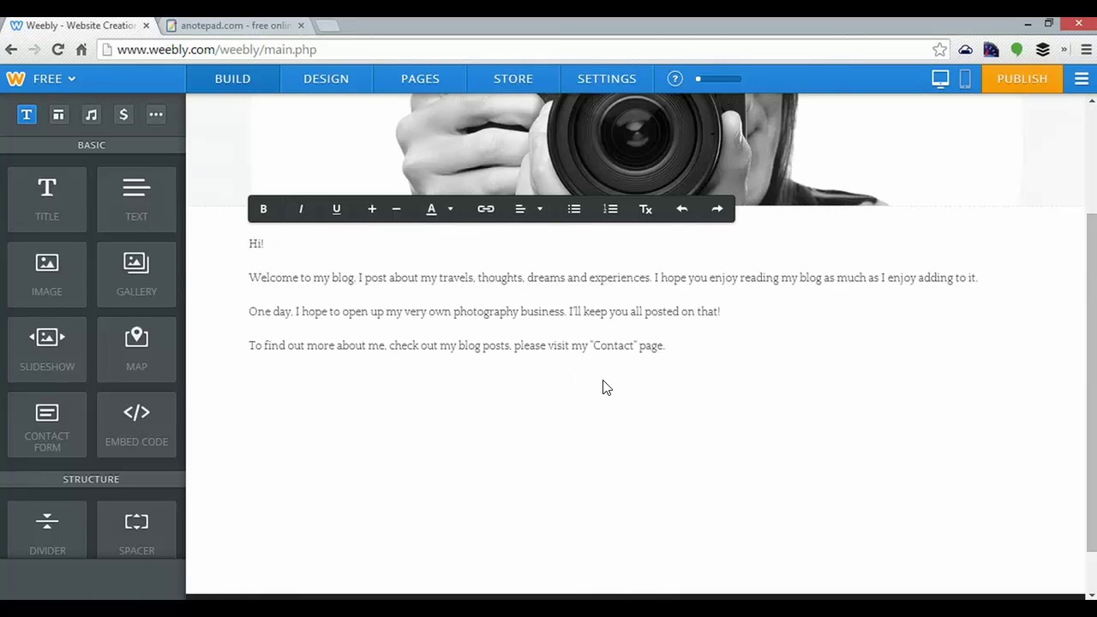
pyautogui.click(627, 385)
pyautogui.scroll(3, 699, 390)
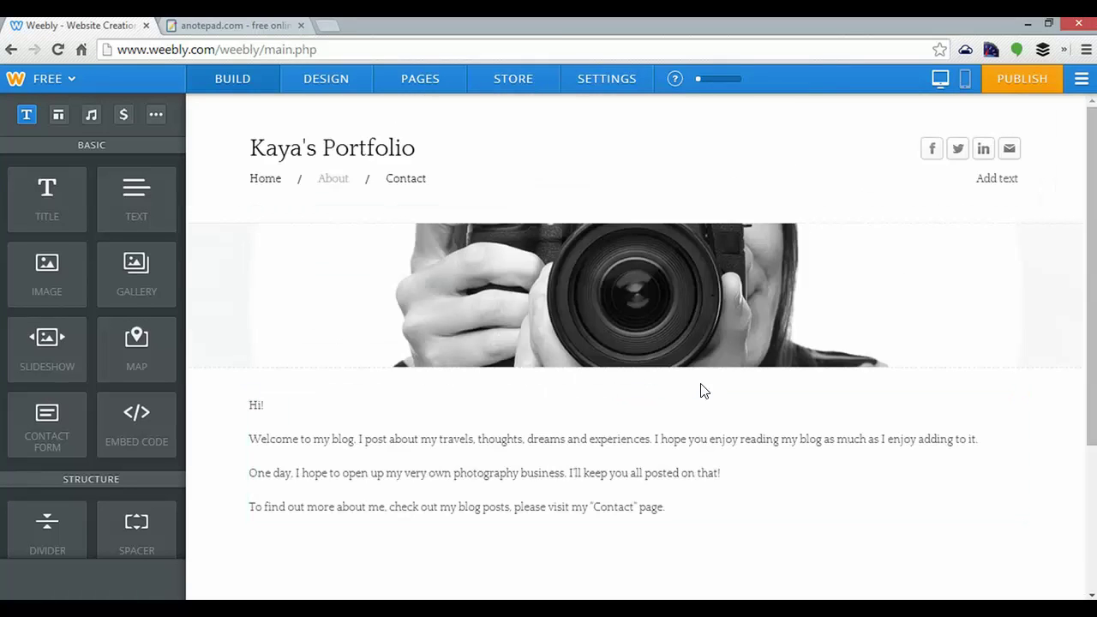
# Add a Contact Form to the Contact page
pyautogui.click(411, 182)
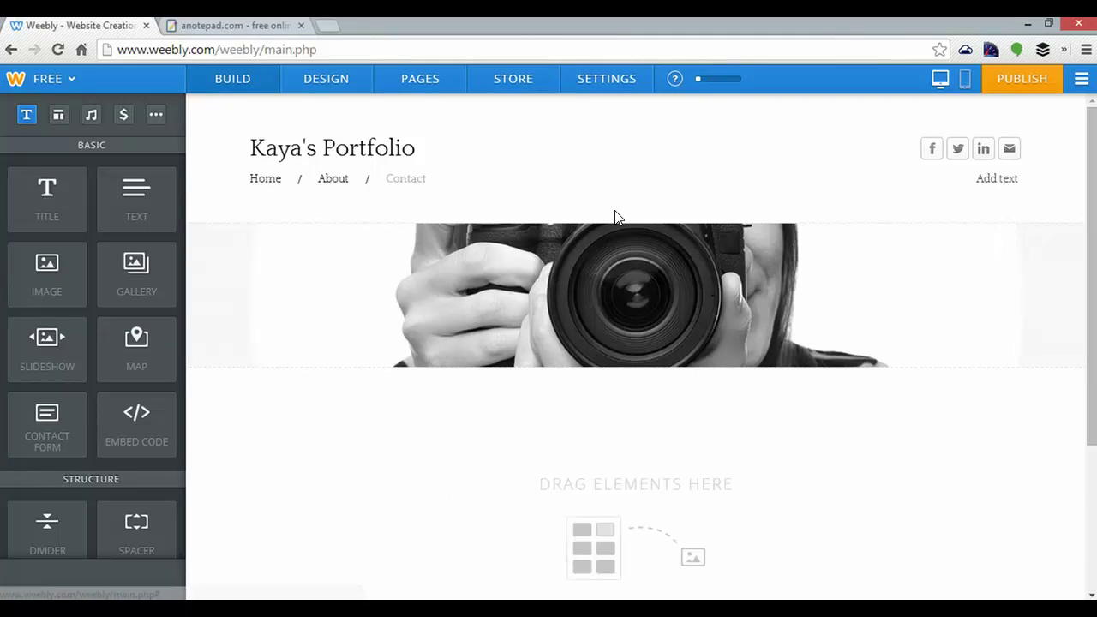
pyautogui.scroll(-1, 634, 240)
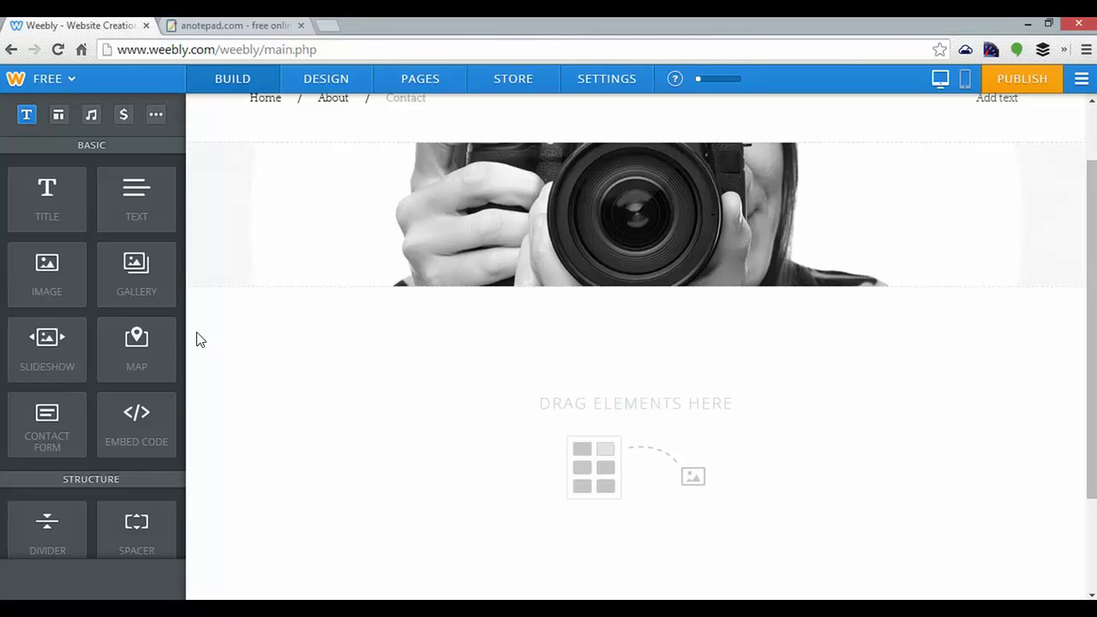
pyautogui.moveTo(51, 412); pyautogui.dragTo(516, 455)
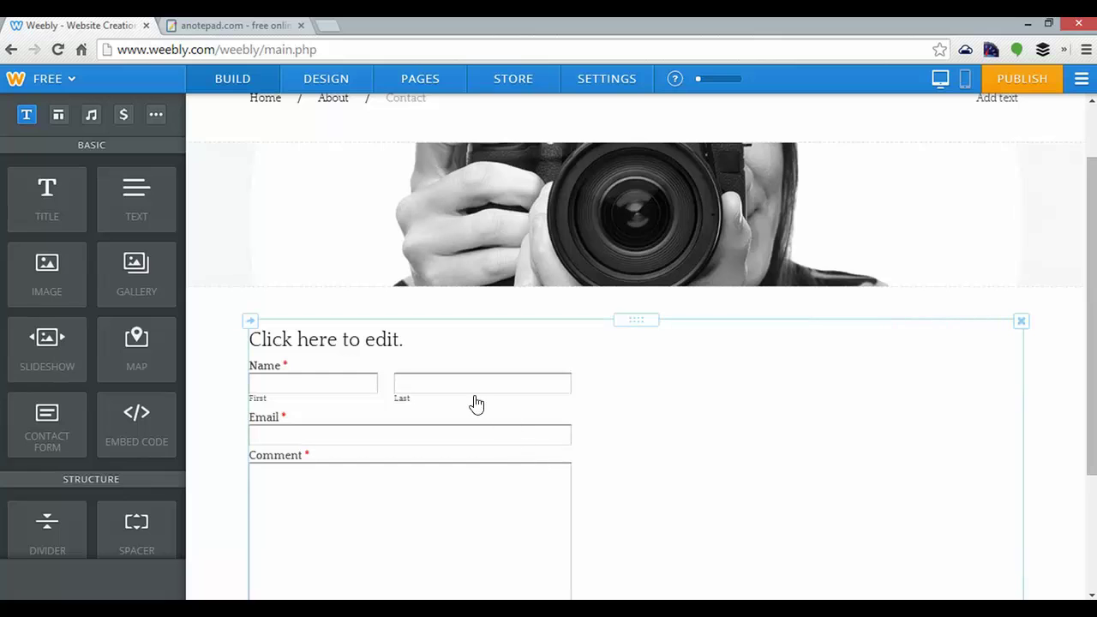
# Title the form 'I'd love to hear from you! Please use the form below.'
pyautogui.click(357, 342)
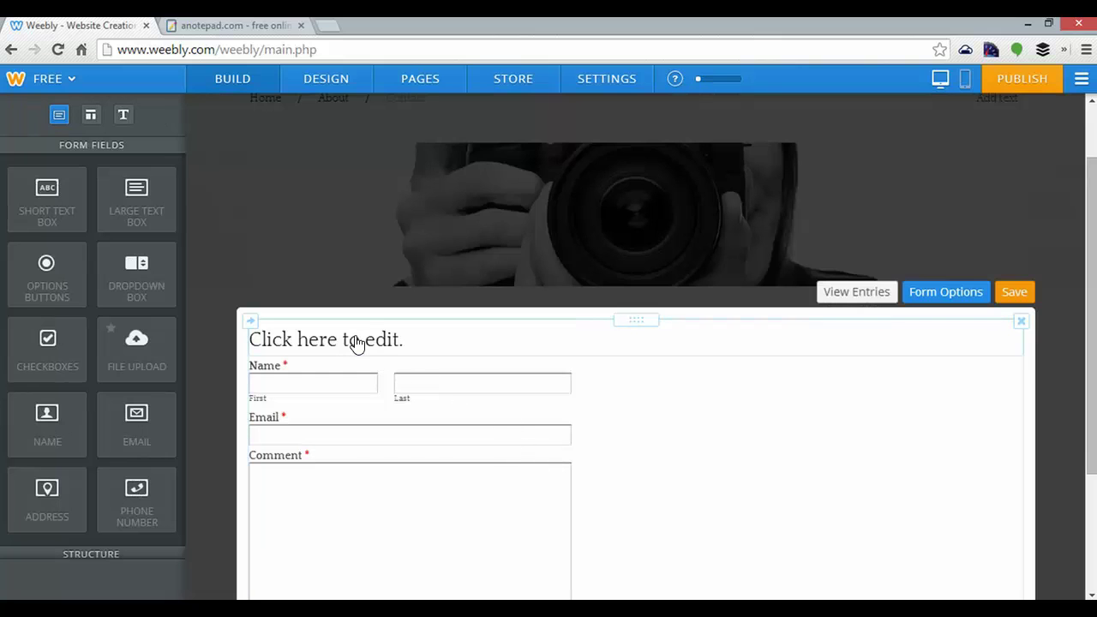
pyautogui.click(353, 336)
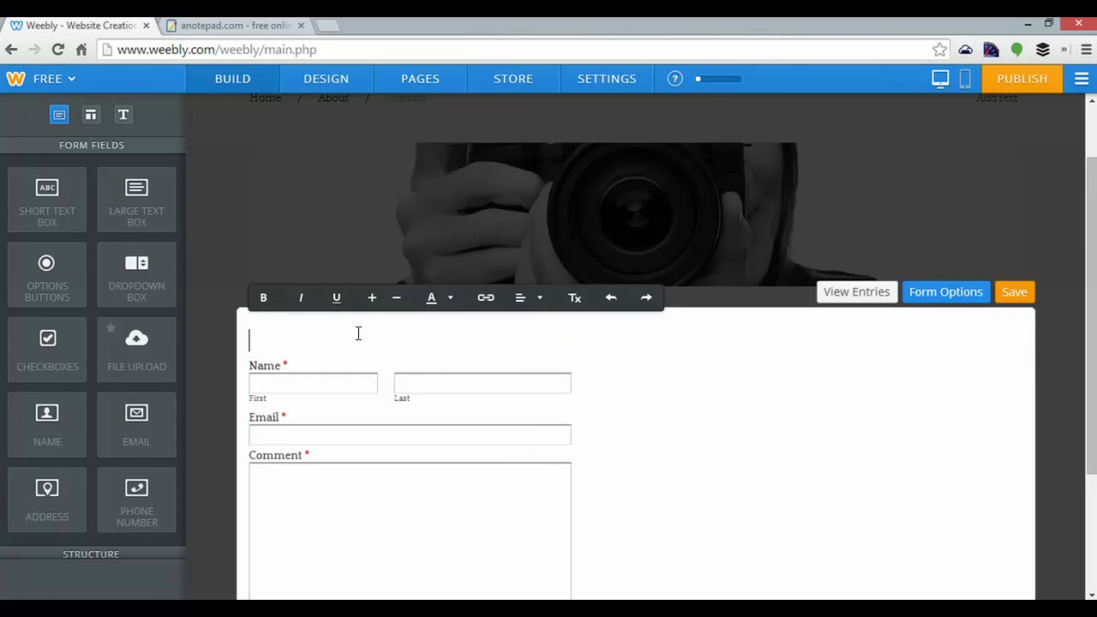
pyautogui.write("I'd love to")
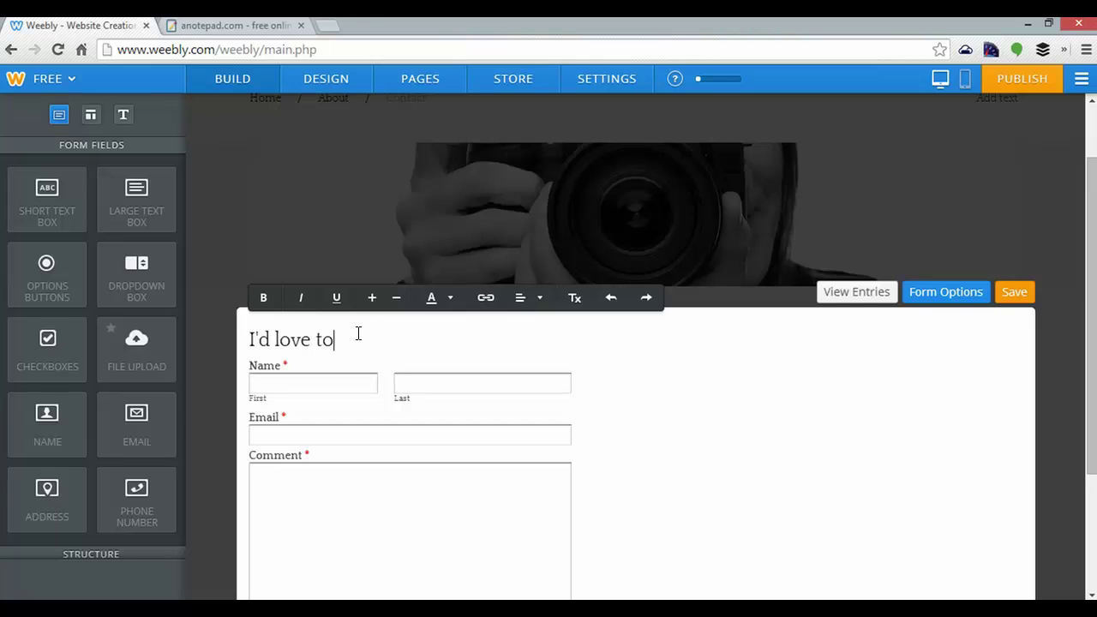
pyautogui.write(' hear from you! Please use t')
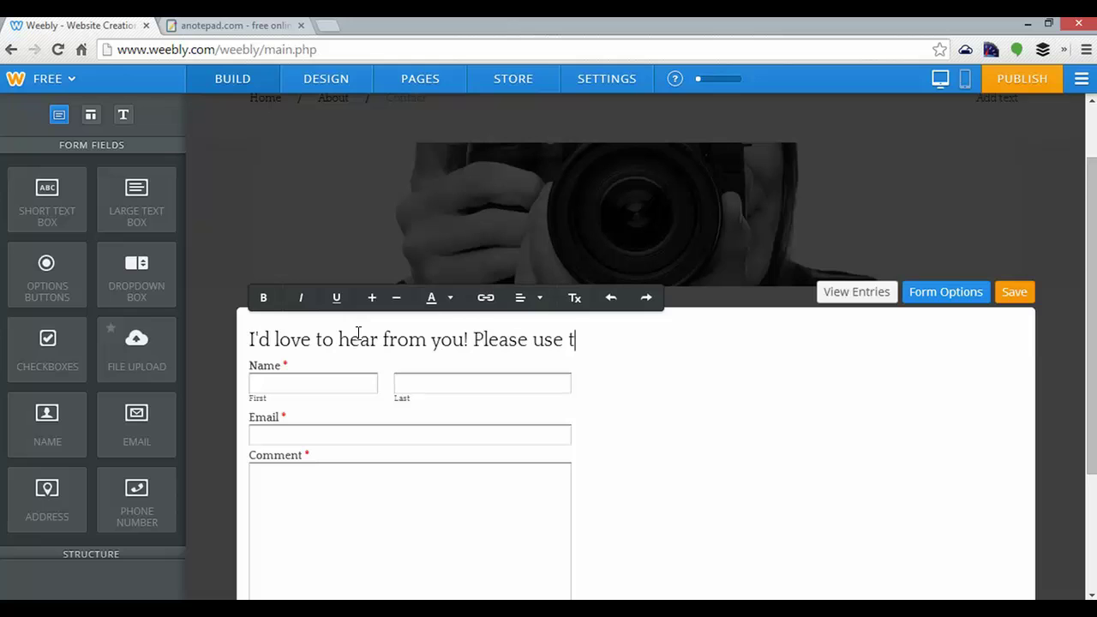
pyautogui.write('he form below.')
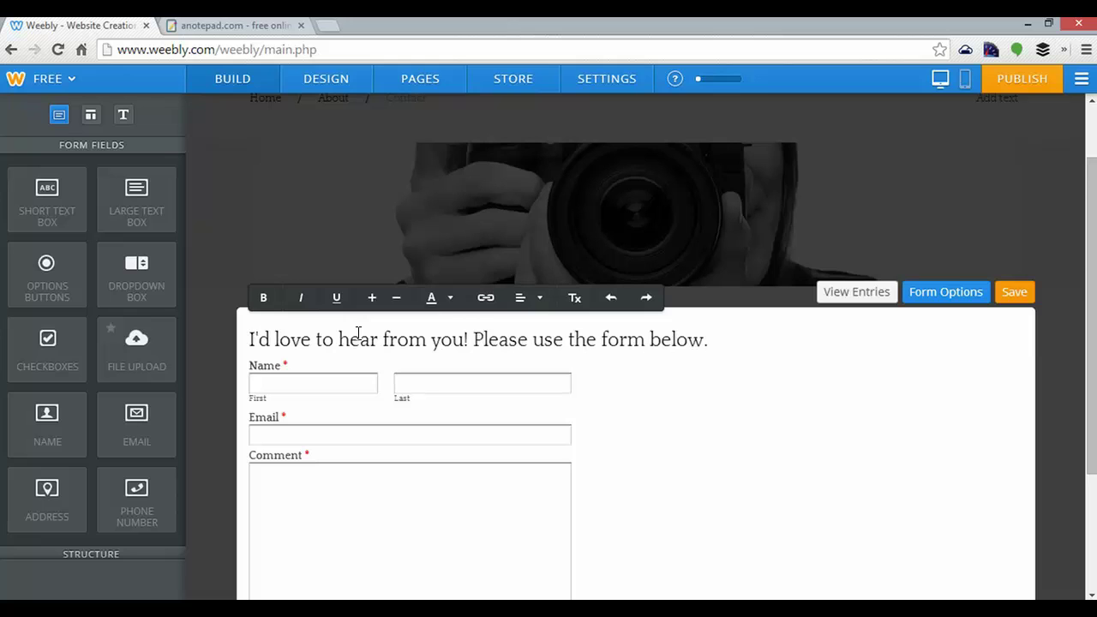
pyautogui.click(1014, 292)
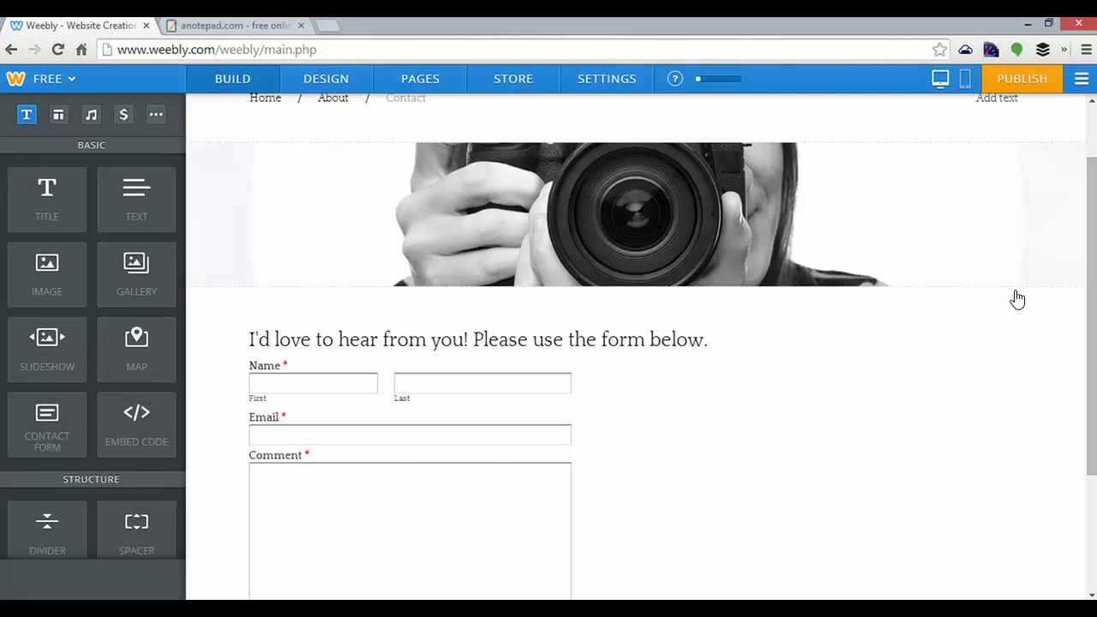
pyautogui.scroll(-2, 1090, 338)
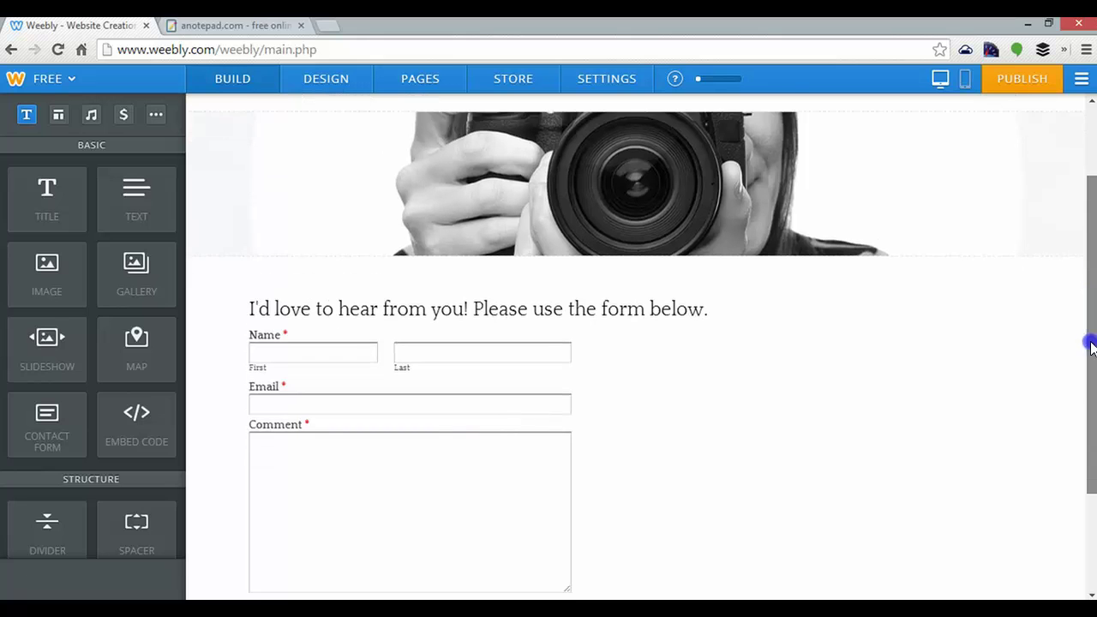
pyautogui.scroll(2, 1090, 406)
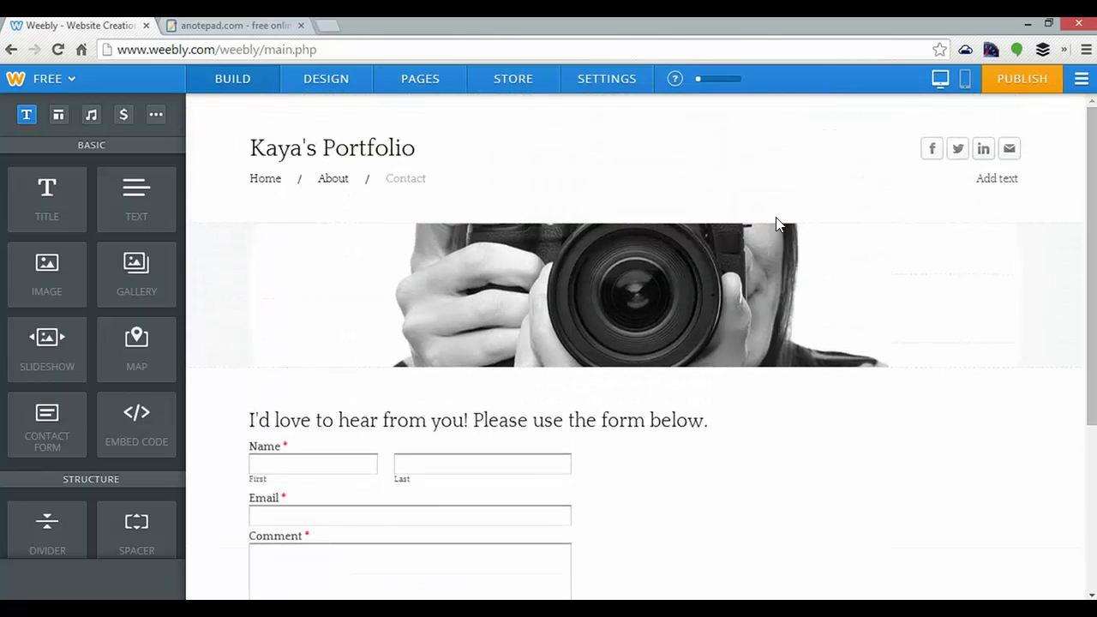
# Return to the Home page and check the gallery photos, adding no links or captions
pyautogui.click(340, 181)
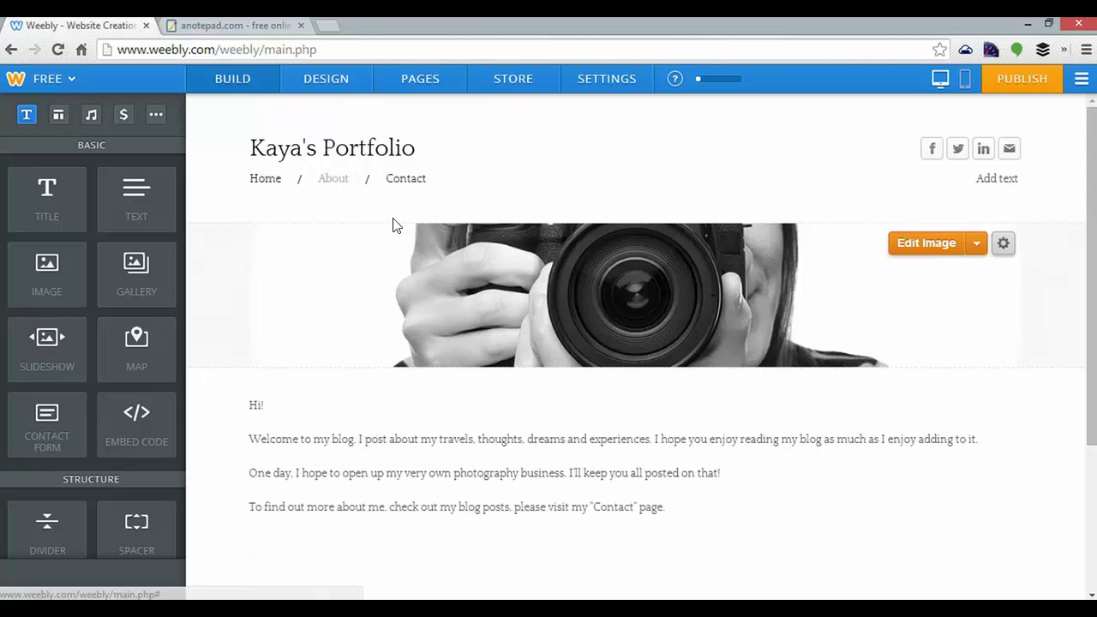
pyautogui.click(280, 186)
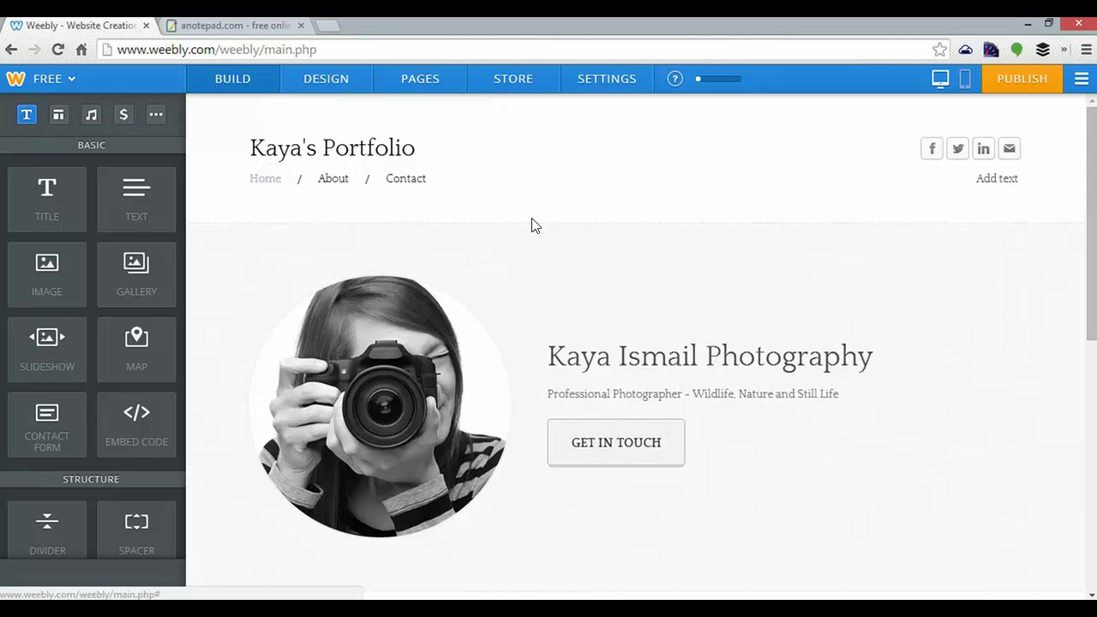
pyautogui.scroll(-4, 649, 234)
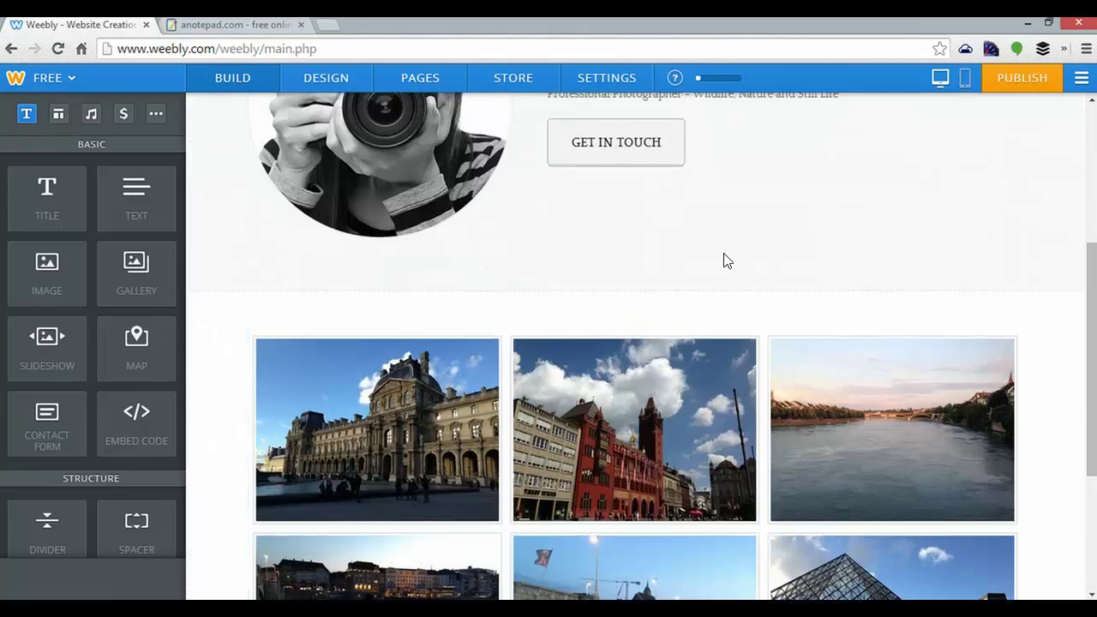
pyautogui.click(650, 370)
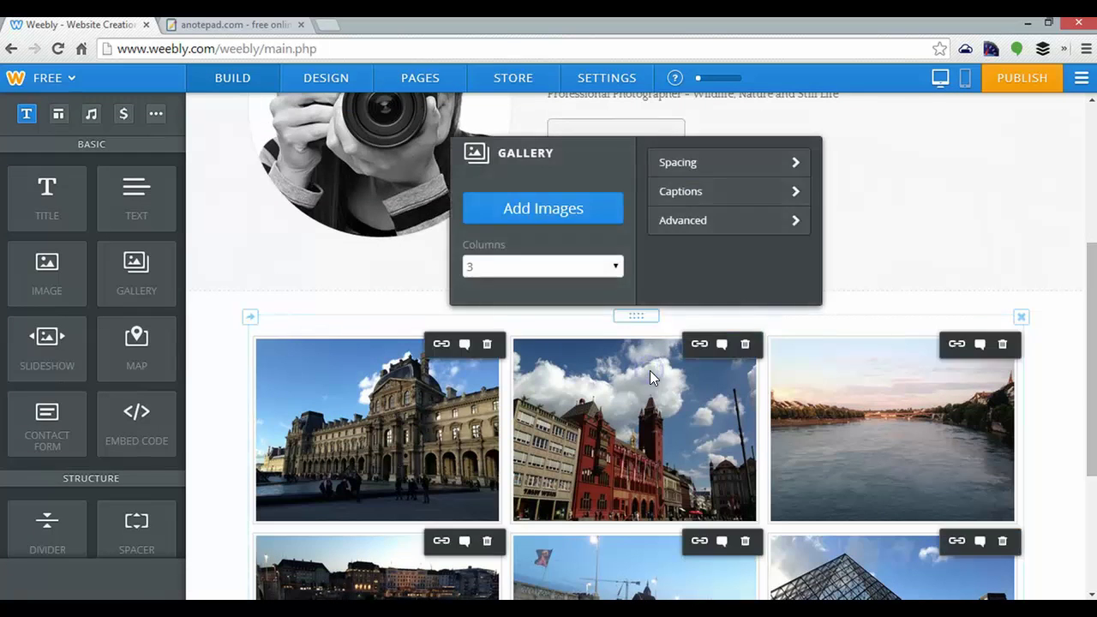
pyautogui.click(699, 345)
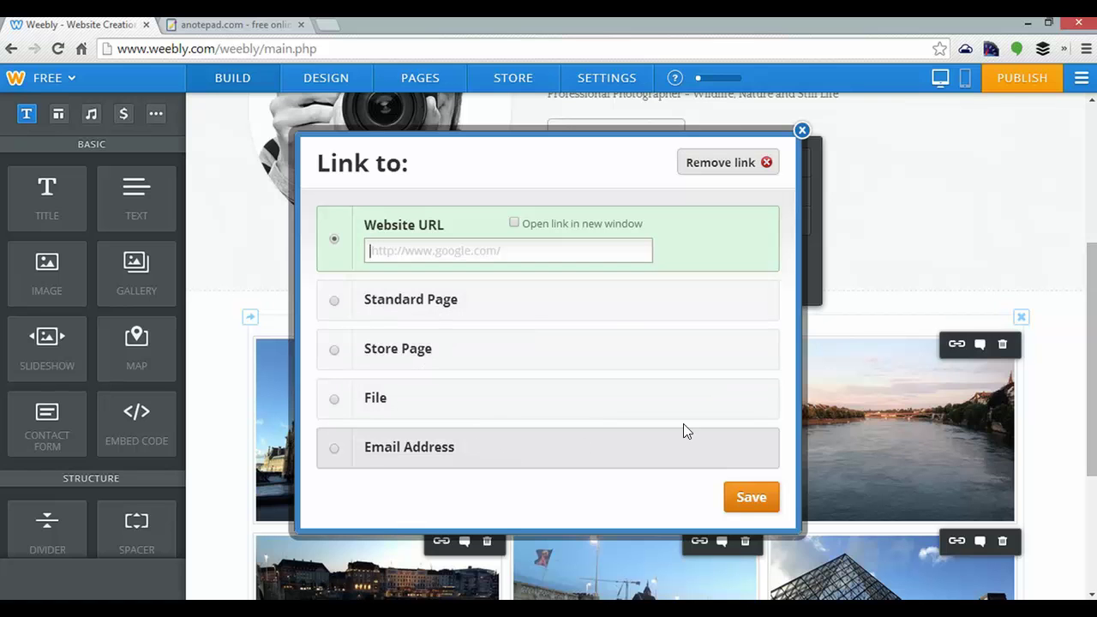
pyautogui.click(801, 130)
pyautogui.click(723, 345)
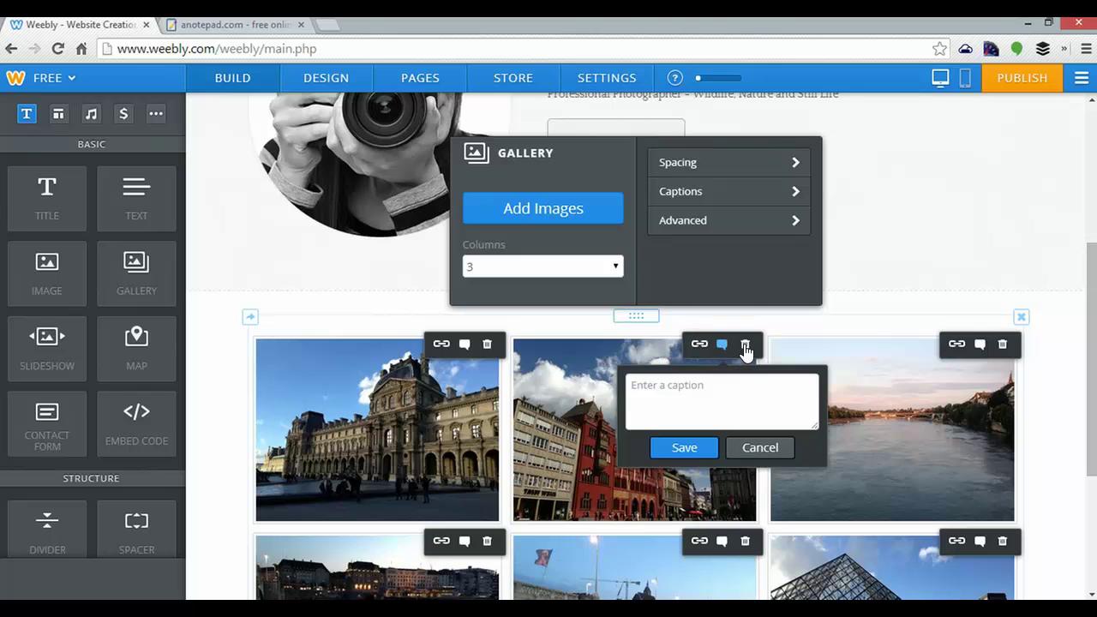
pyautogui.click(906, 269)
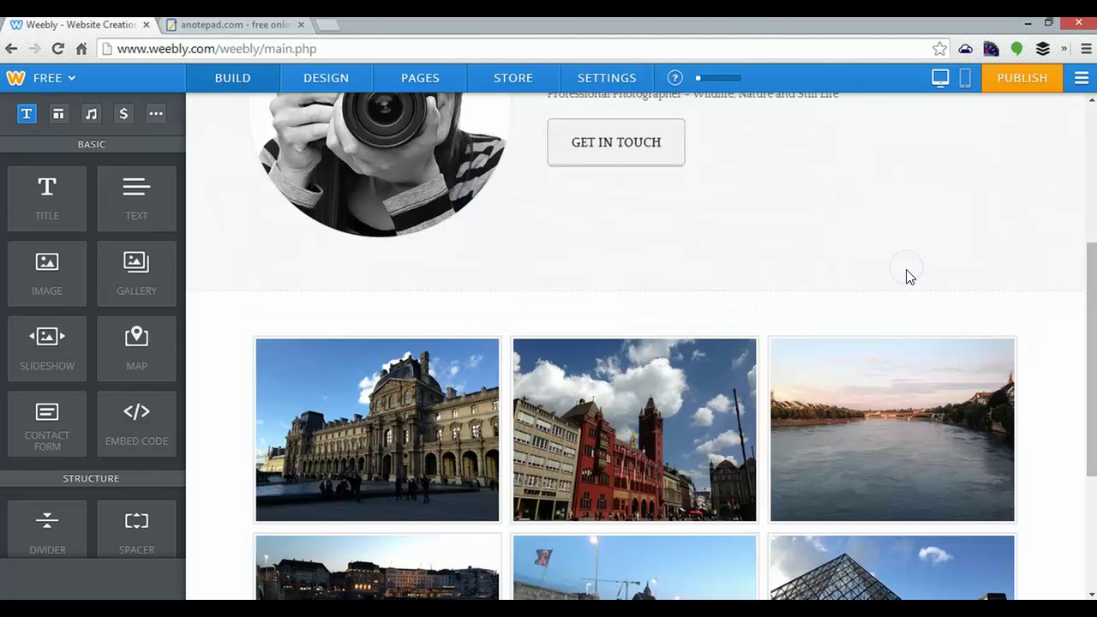
pyautogui.scroll(4, 910, 276)
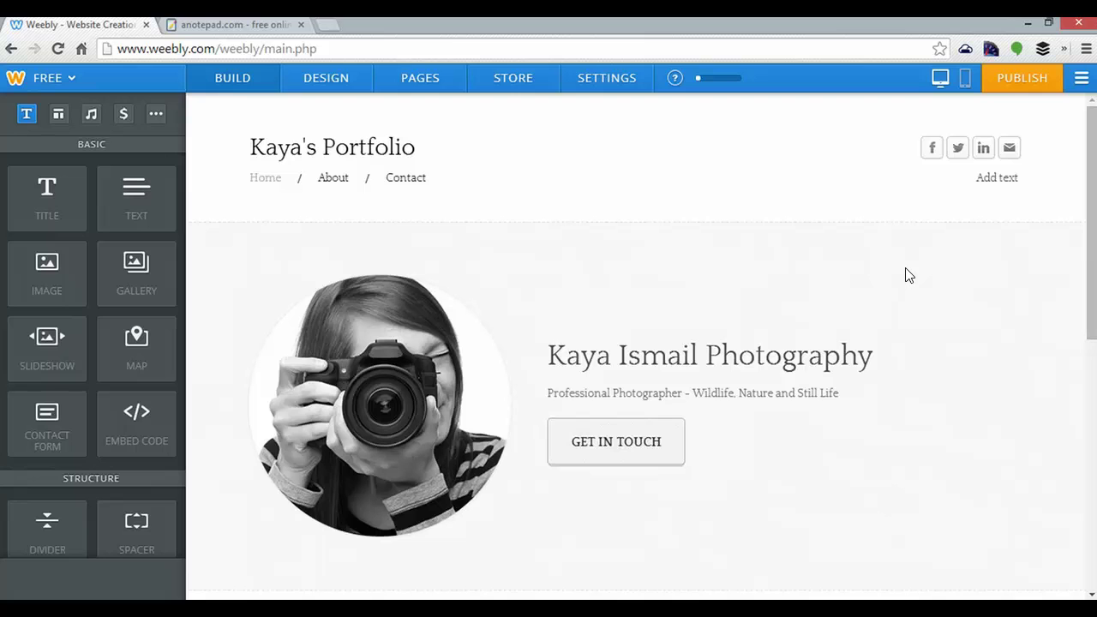
pyautogui.scroll(-4, 909, 276)
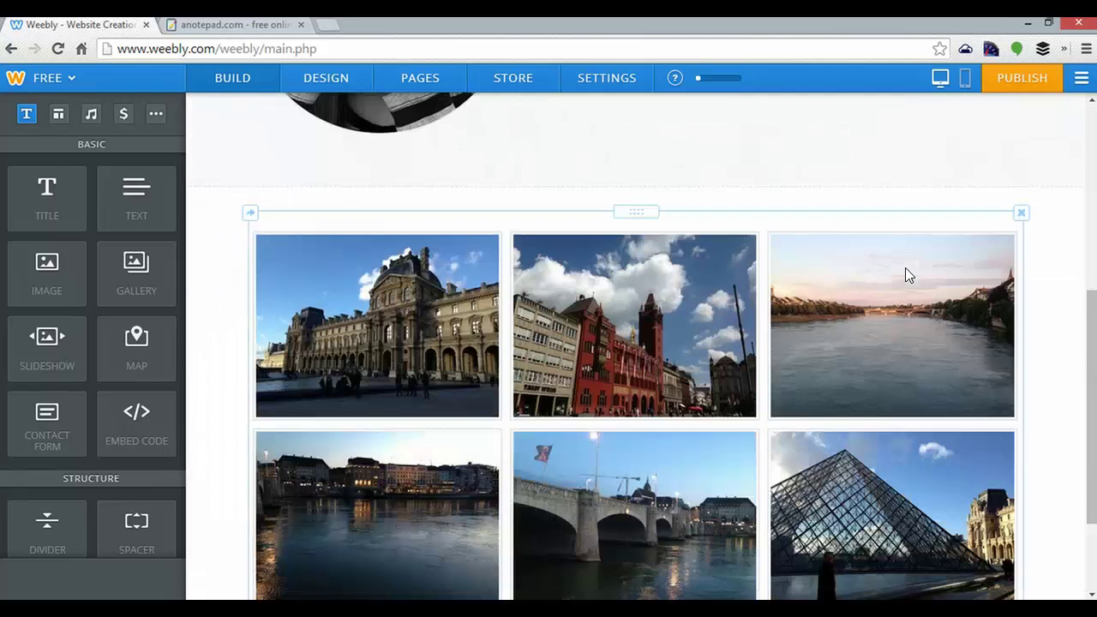
pyautogui.scroll(4, 910, 276)
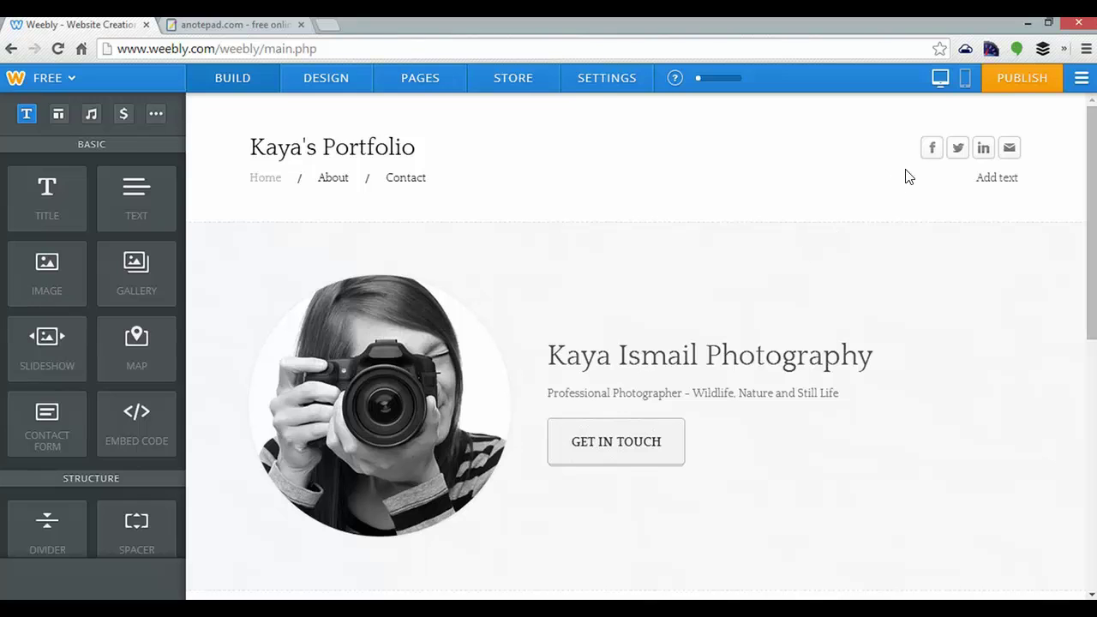
# Type 'Follow us!' into the text placeholder under the header's social icons, leaving their links empty
pyautogui.click(932, 151)
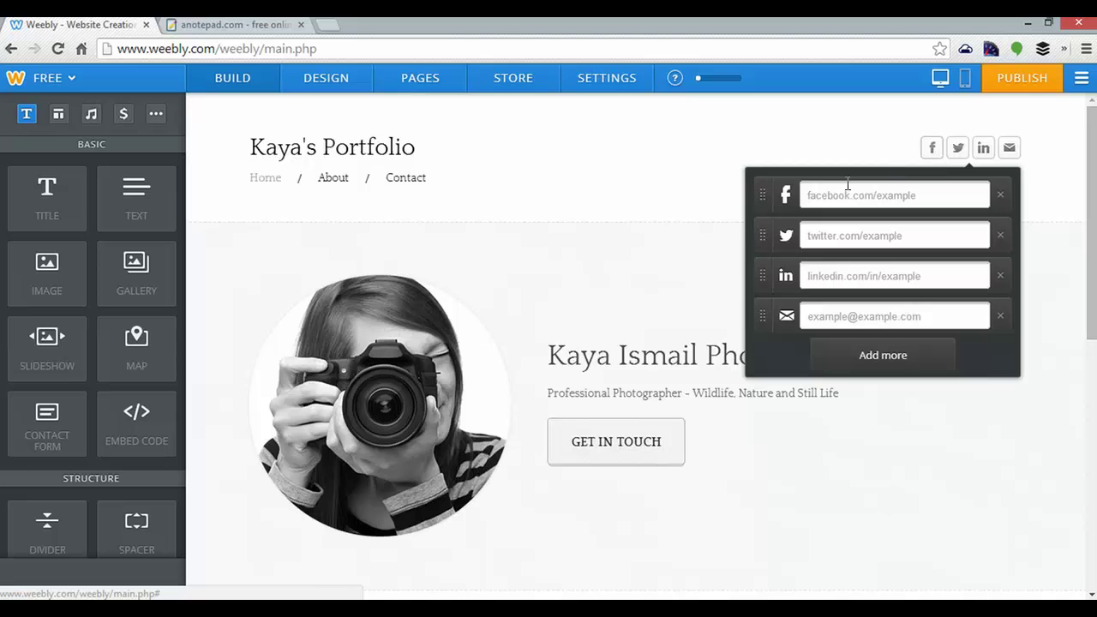
pyautogui.click(1040, 243)
pyautogui.click(1005, 174)
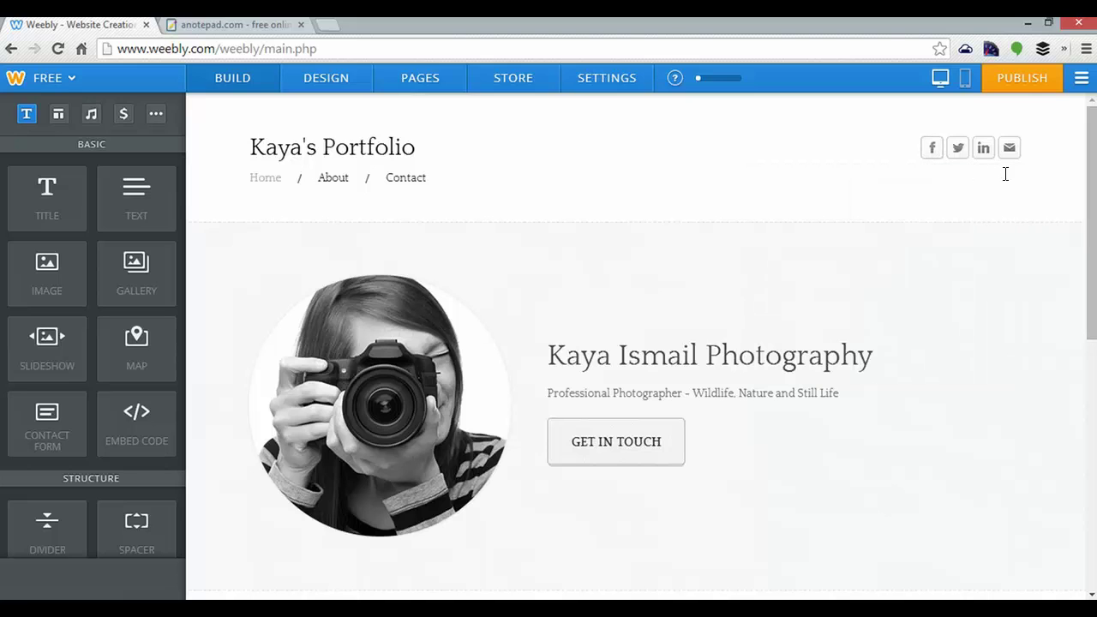
pyautogui.write('Follow us!')
pyautogui.click(853, 207)
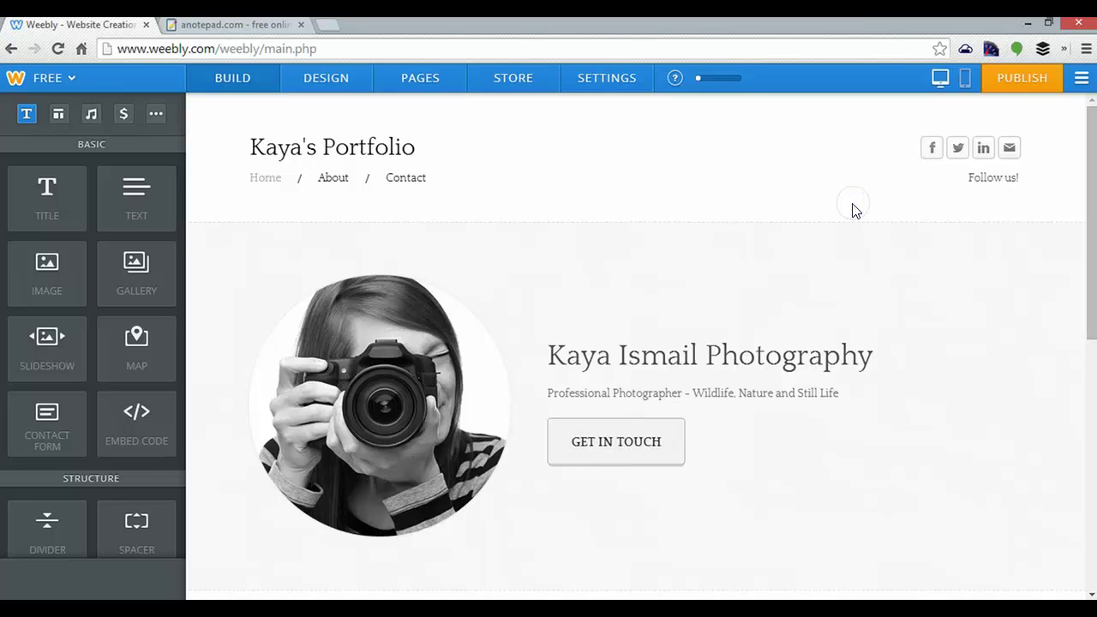